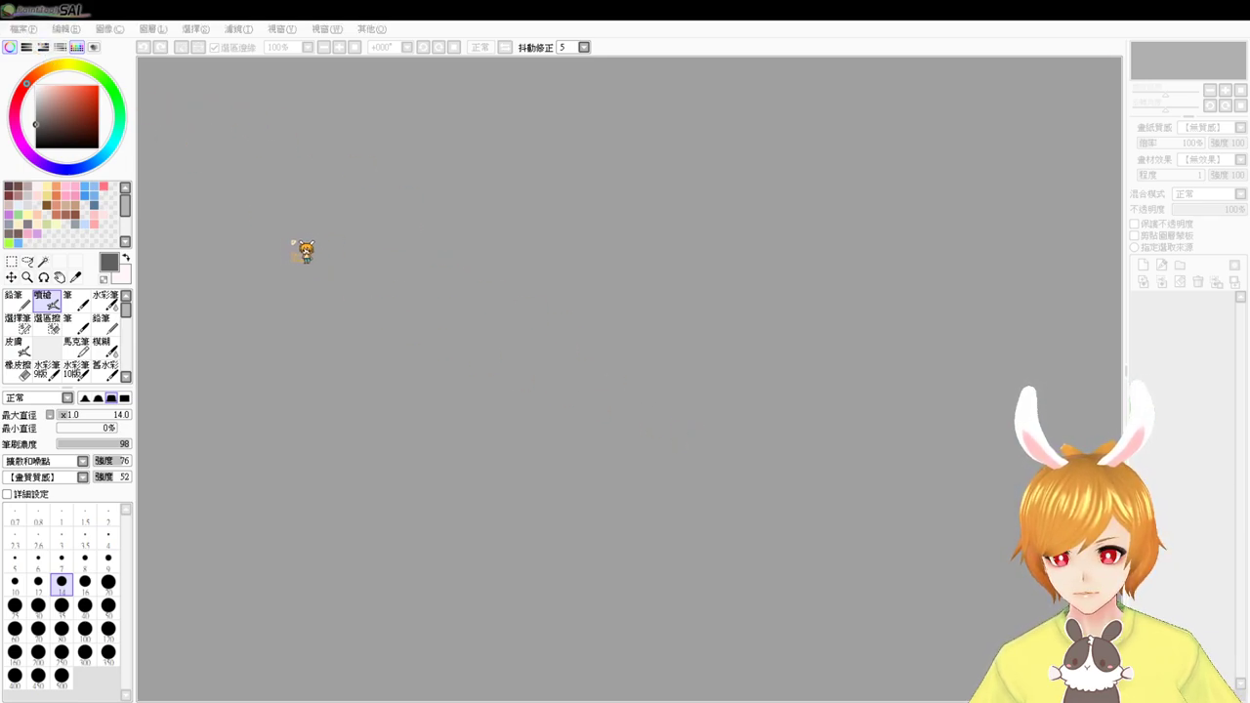
Step: Paste the copied avatar screenshot onto the blank canvas as a new layer and move it near the canvas's lower centre
{"action": "left_click", "coordinate": [293, 240]}
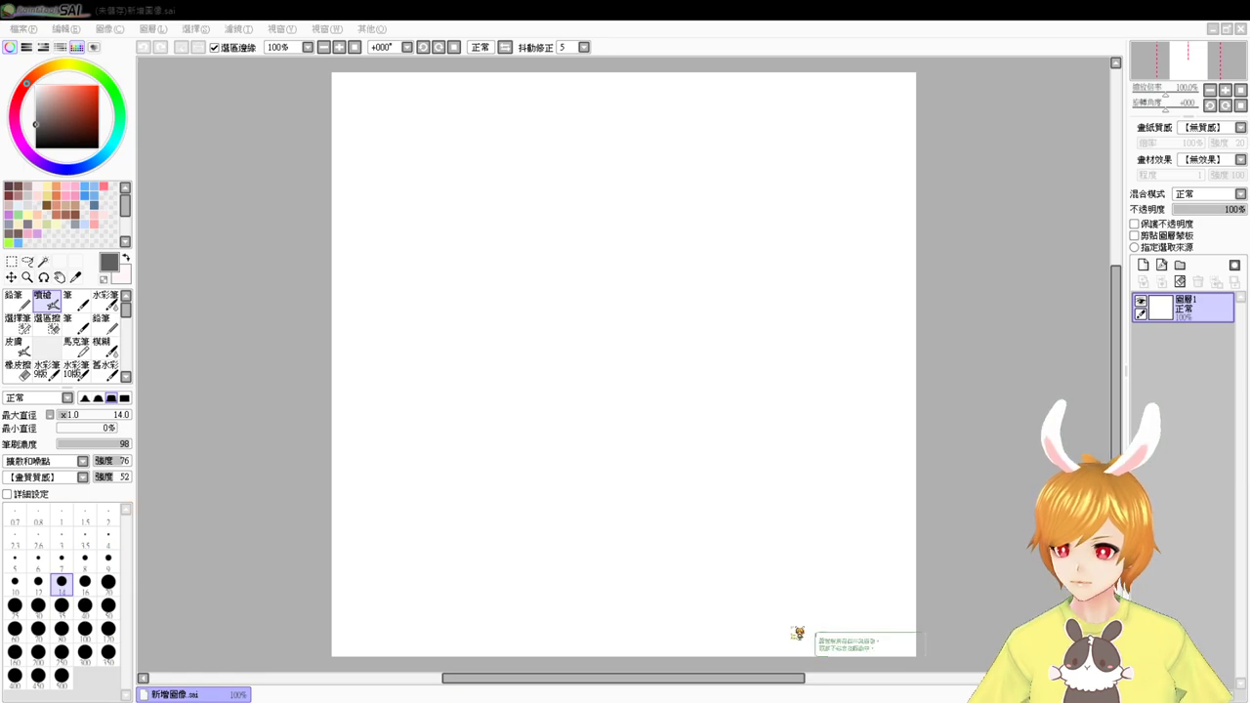
{"action": "key", "text": "alt+Tab"}
{"action": "key", "text": "ctrl+v"}
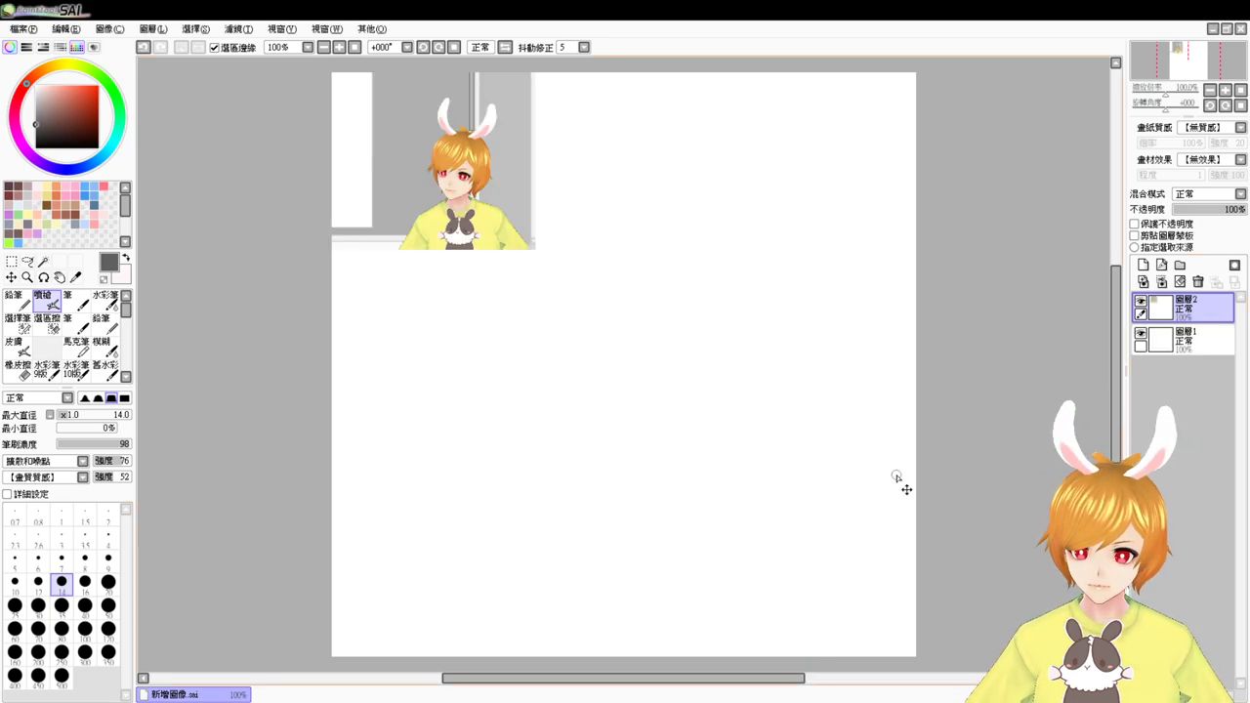
{"action": "left_click_drag", "start_coordinate": [566, 302], "coordinate": [710, 571]}
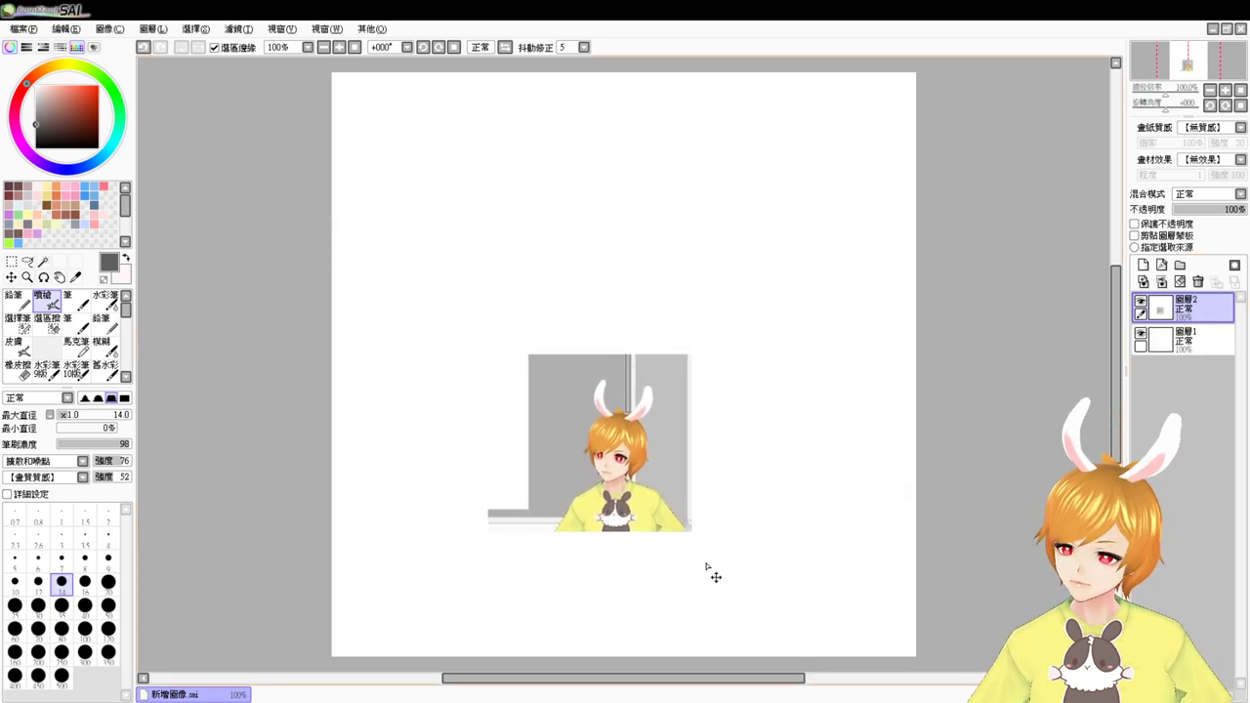
Step: Enlarge the pasted avatar image proportionally and position it along the lower edge of the canvas
{"action": "key", "text": "ctrl+t"}
{"action": "left_click_drag", "start_coordinate": [693, 353], "coordinate": [885, 246]}
{"action": "left_click_drag", "start_coordinate": [776, 301], "coordinate": [645, 414]}
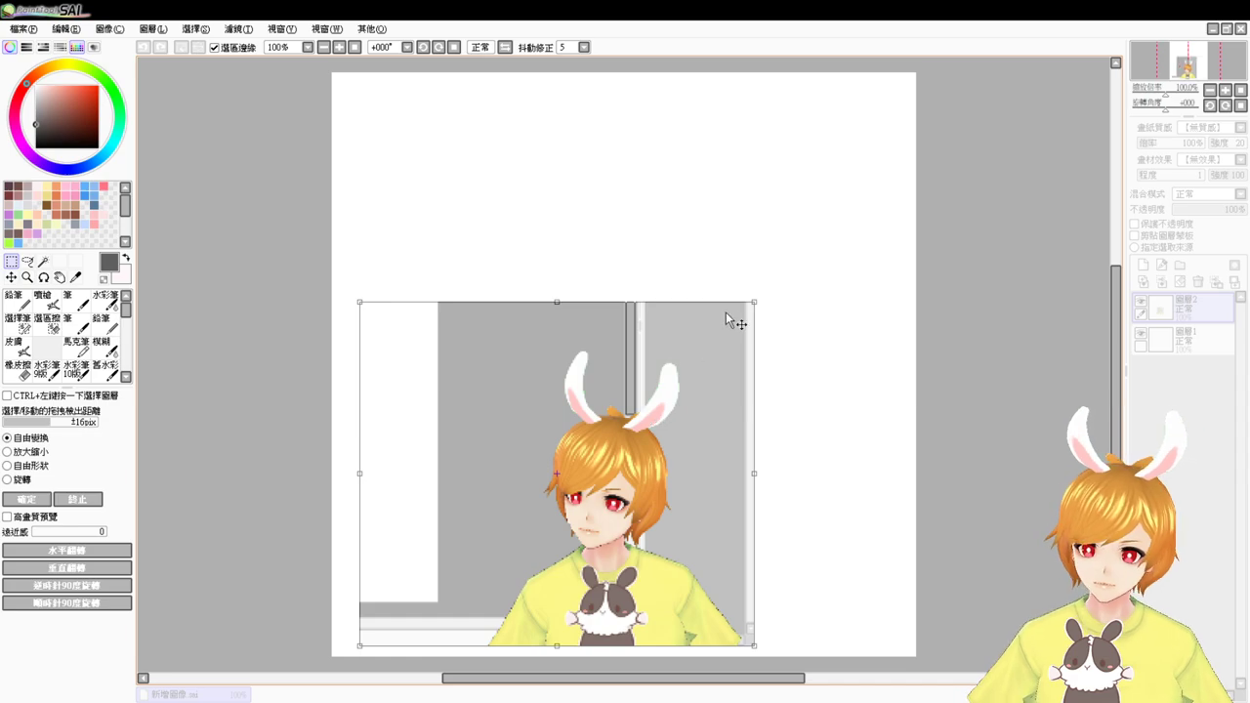
{"action": "left_click_drag", "start_coordinate": [752, 299], "coordinate": [880, 241]}
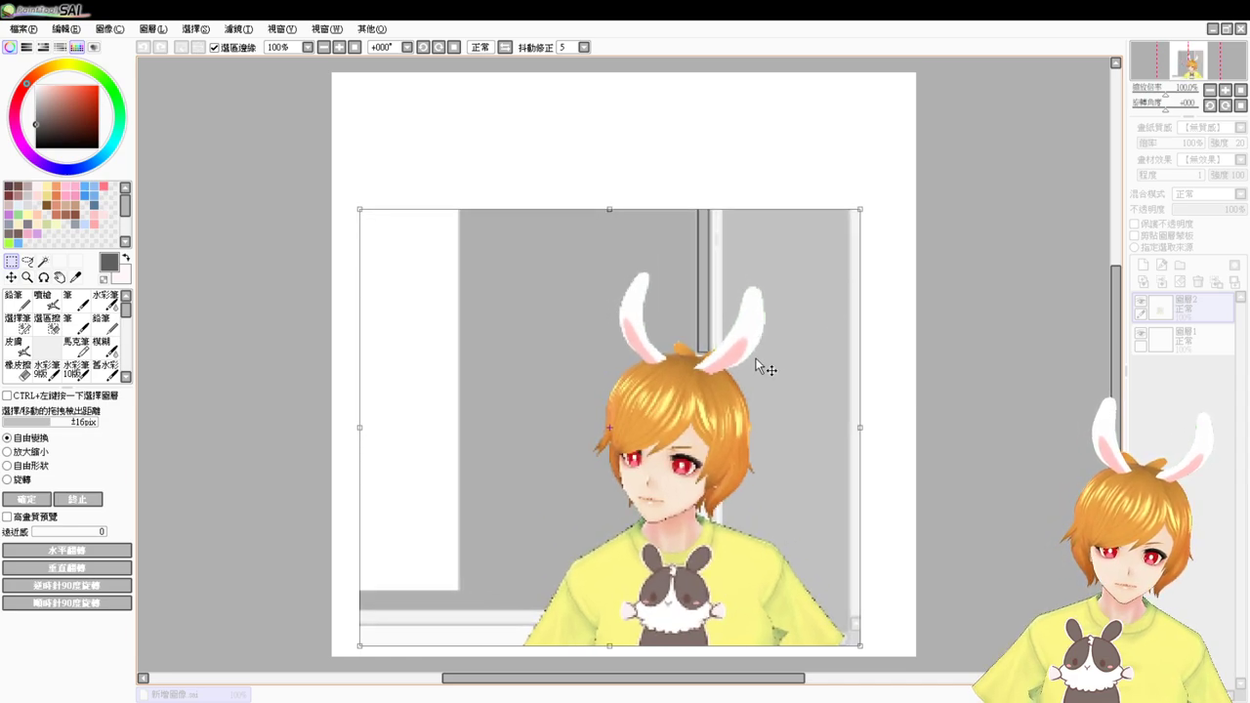
{"action": "left_click_drag", "start_coordinate": [757, 362], "coordinate": [741, 368]}
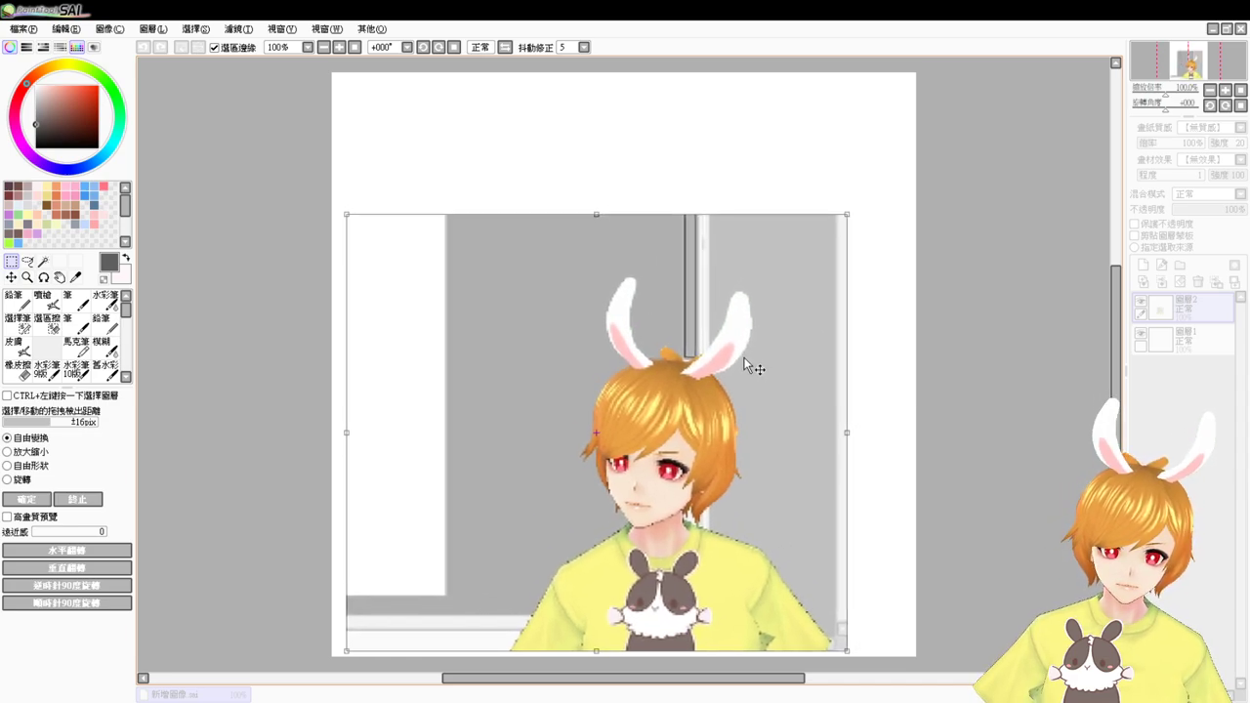
{"action": "key", "text": "Return"}
Step: Place the avatar image layer beneath 圖層1 and lower its opacity to 49%
{"action": "left_click_drag", "start_coordinate": [1193, 346], "coordinate": [1191, 347]}
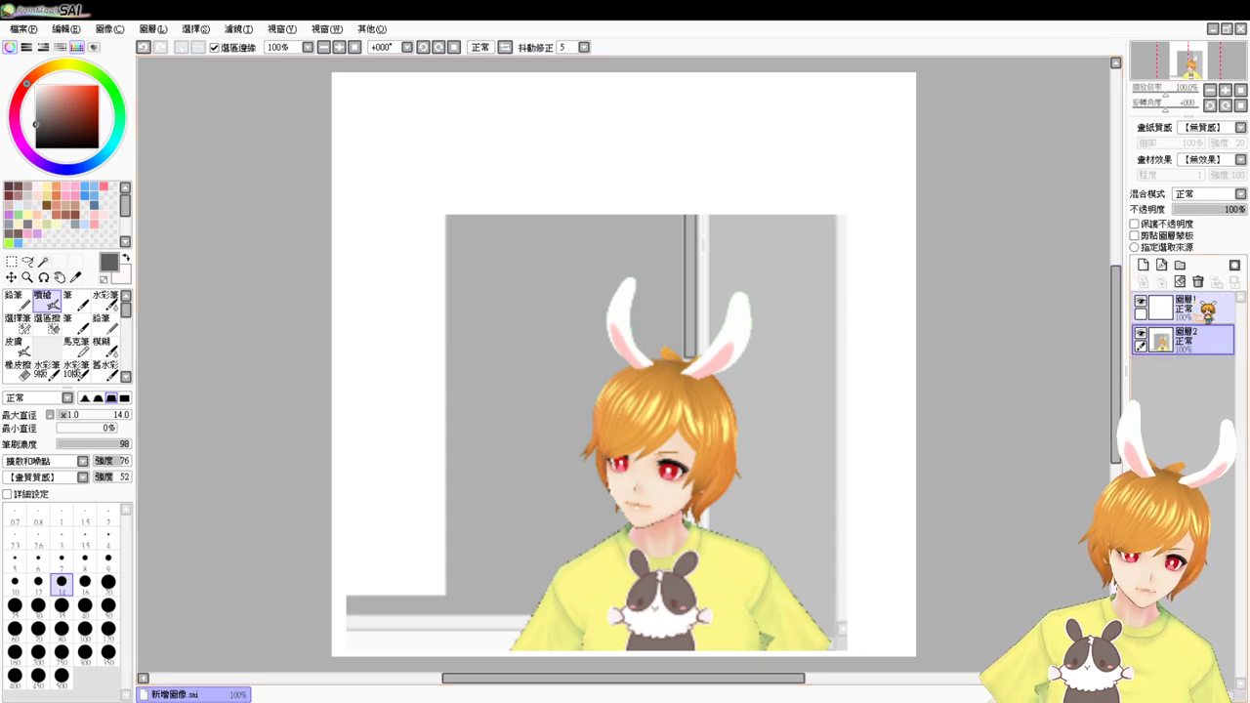
{"action": "left_click_drag", "start_coordinate": [1229, 209], "coordinate": [1205, 211]}
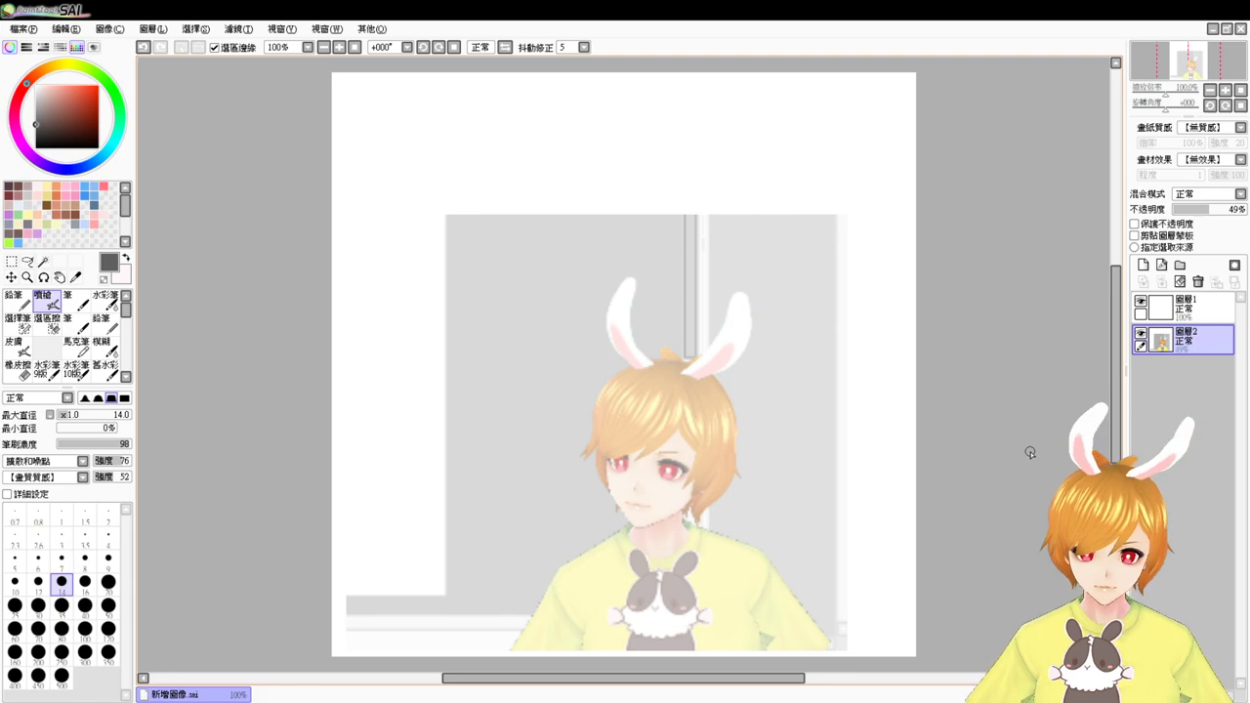
Step: Enlarge the faded avatar image until it fills the canvas height and centre the figure horizontally
{"action": "key", "text": "ctrl+t"}
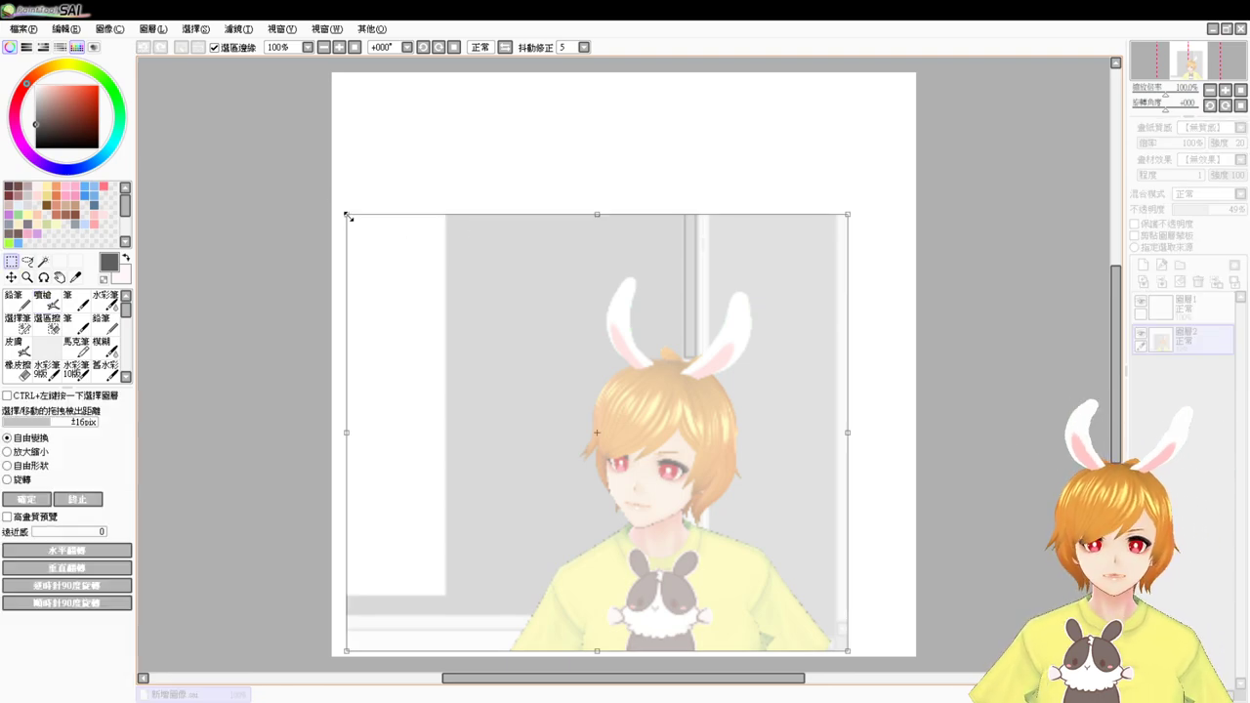
{"action": "left_click_drag", "start_coordinate": [349, 216], "coordinate": [141, 30]}
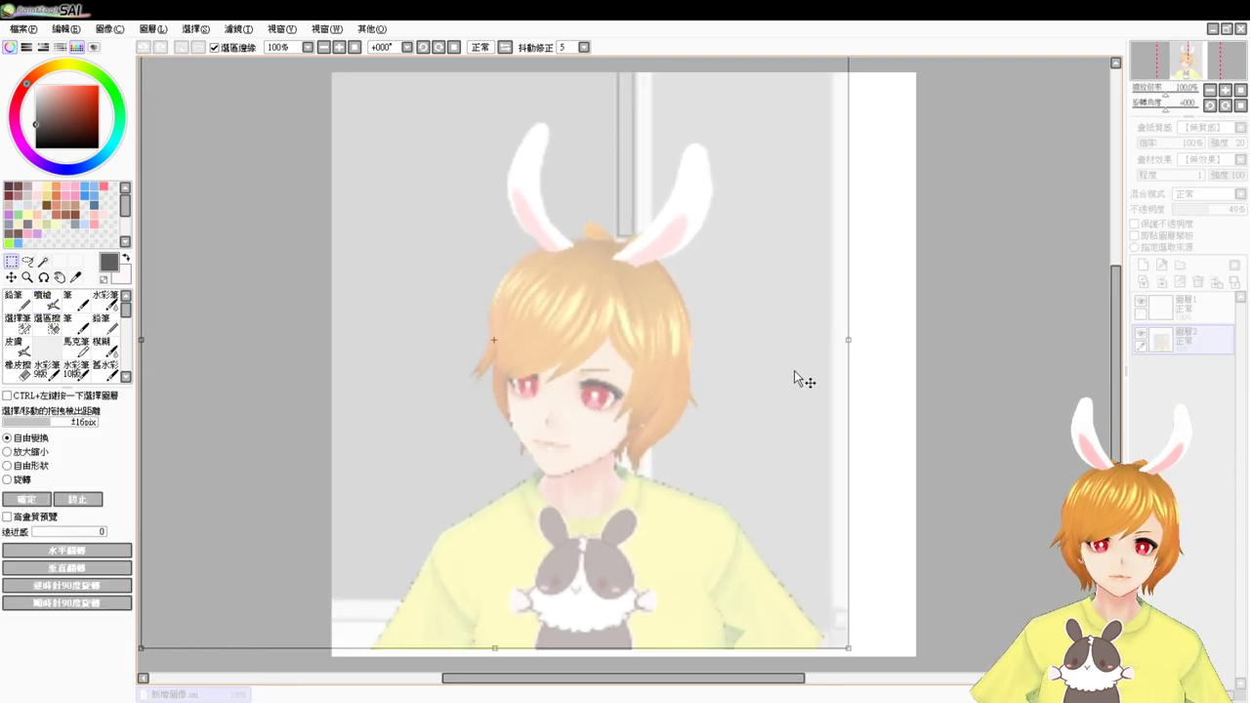
{"action": "left_click_drag", "start_coordinate": [794, 371], "coordinate": [841, 382]}
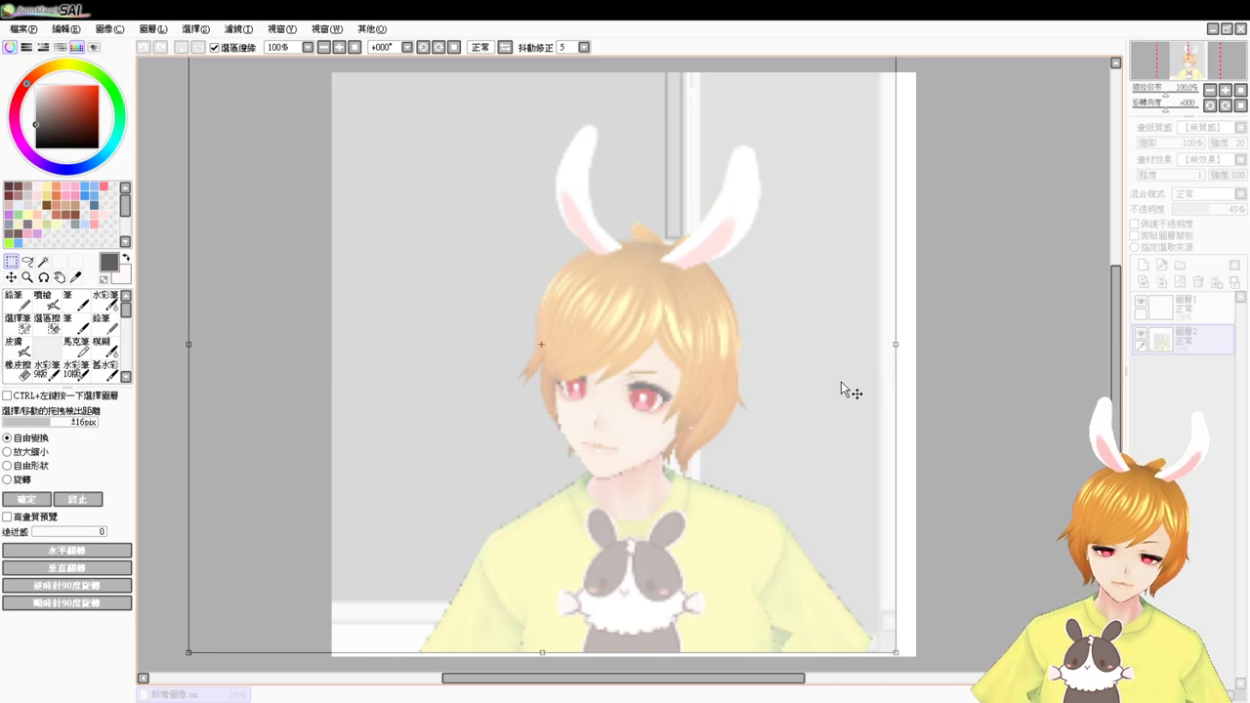
{"action": "key", "text": "Return"}
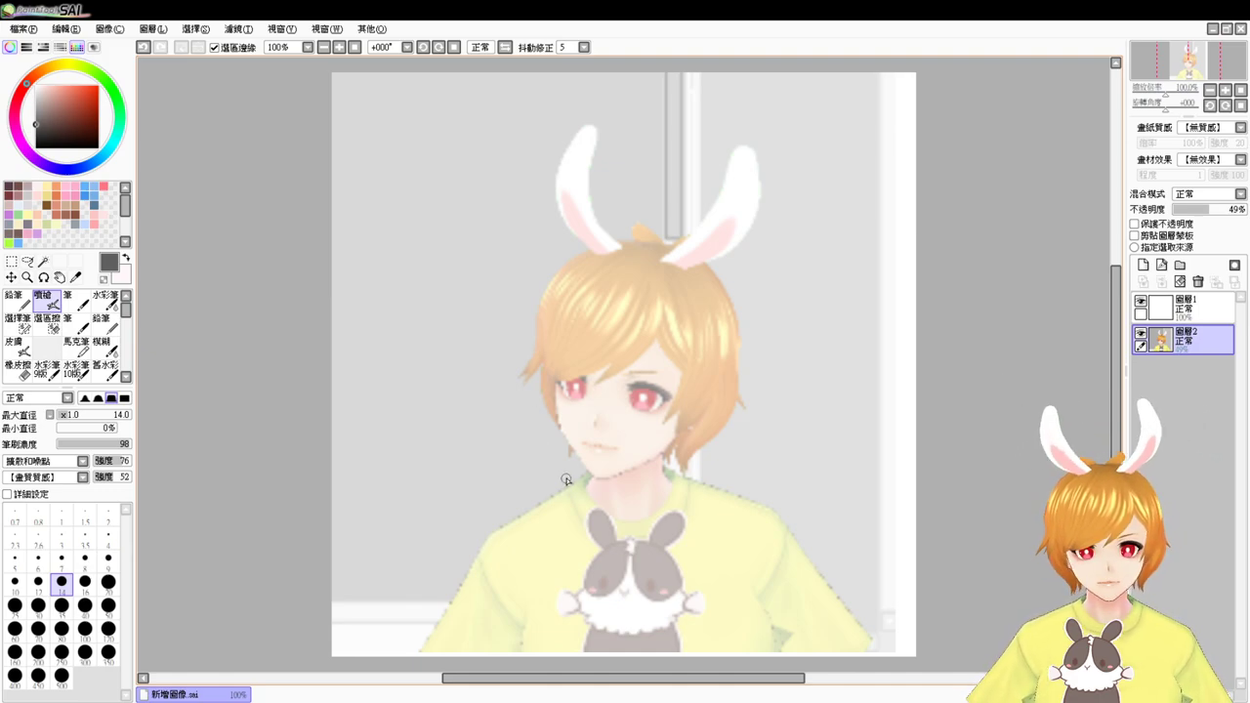
Step: Make 圖層1 active and prepare the airbrush with a dark brown swatch and brush size 20
{"action": "left_click", "coordinate": [1184, 314]}
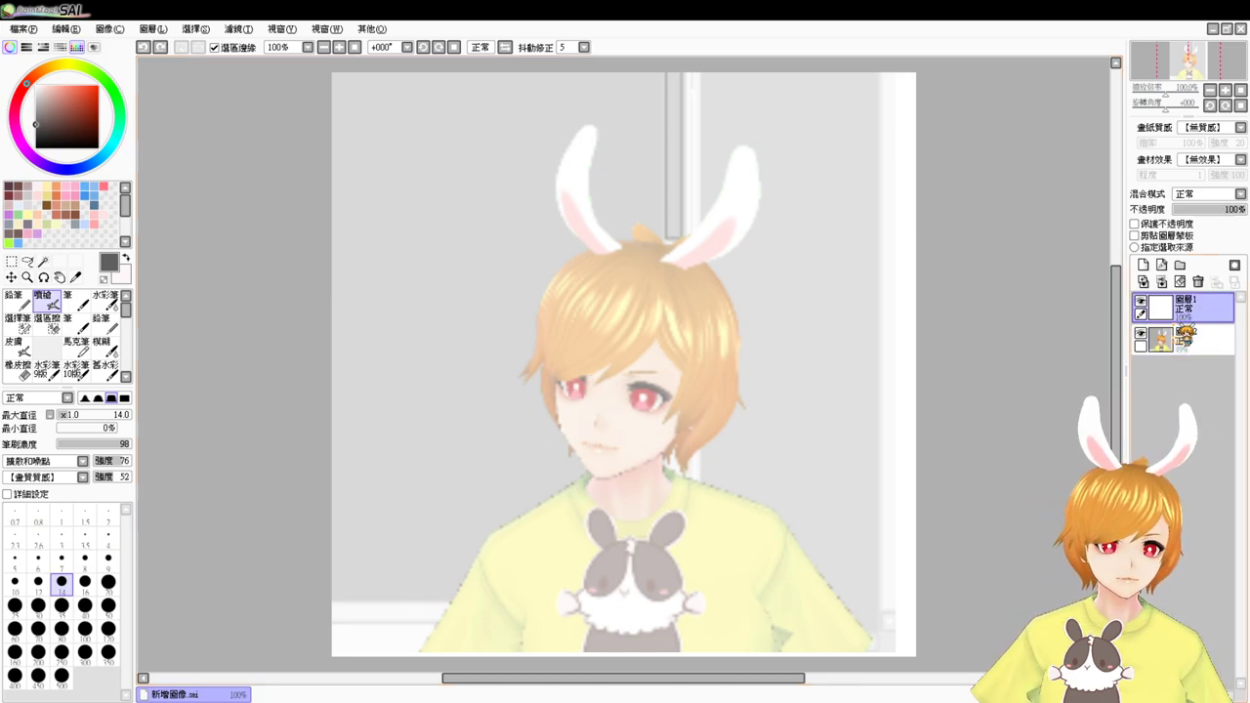
{"action": "left_click", "coordinate": [27, 204]}
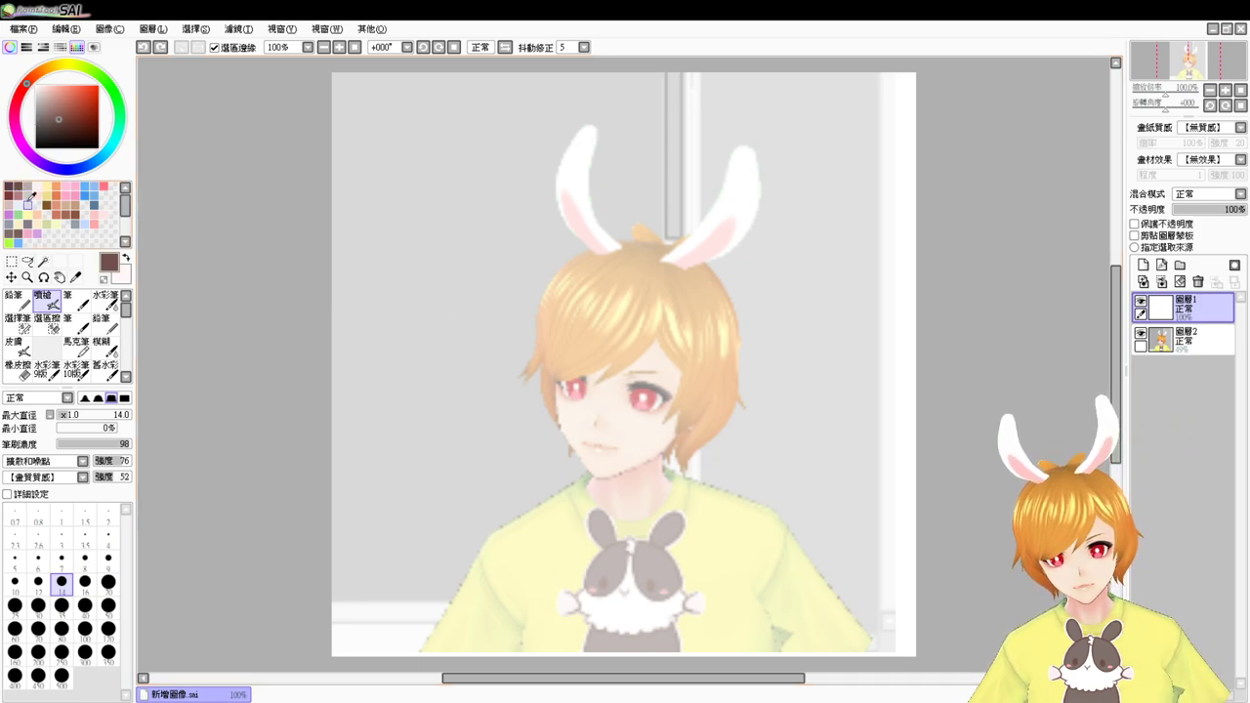
{"action": "left_click_drag", "start_coordinate": [537, 457], "coordinate": [547, 463]}
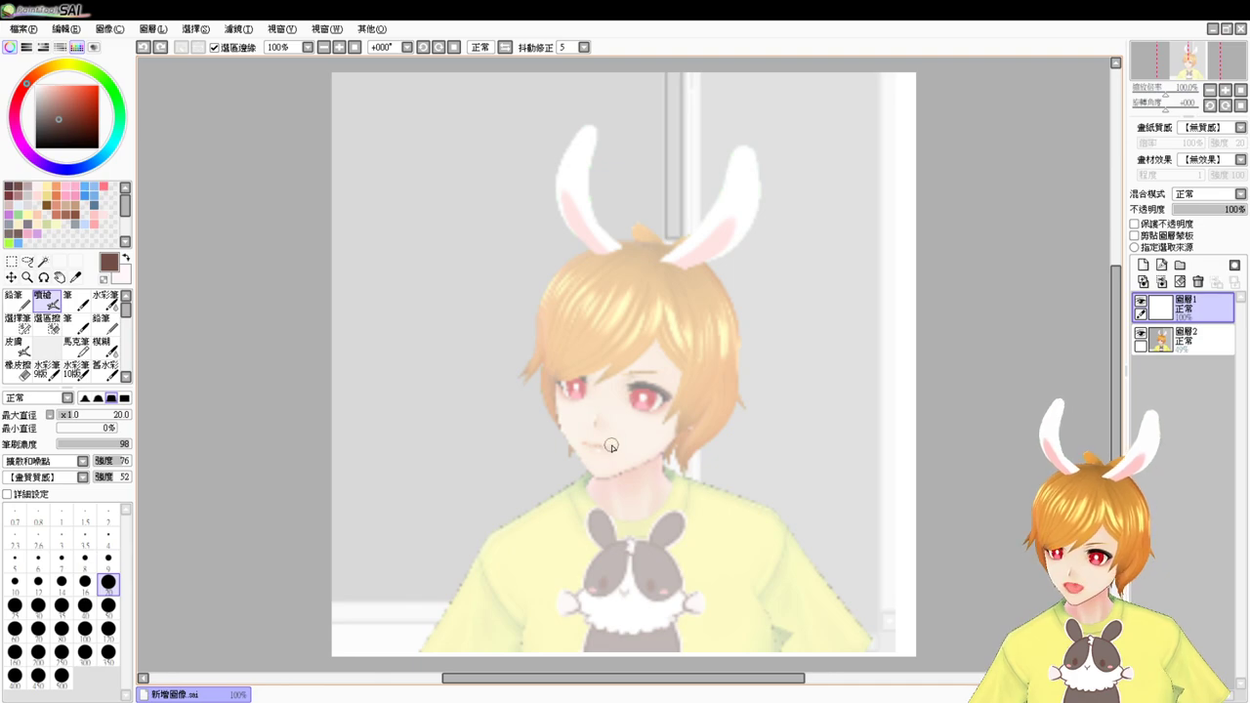
{"action": "key", "text": "ctrl+z"}
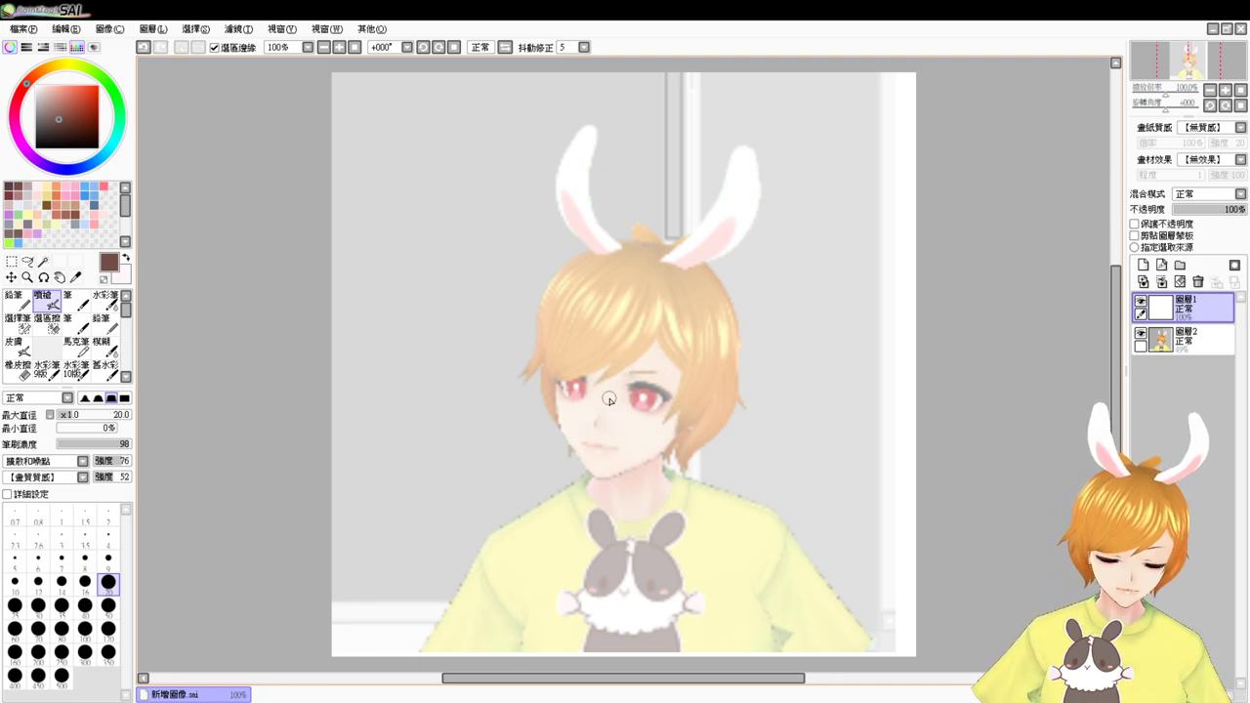
Step: Shift the avatar image layer upward to leave blank canvas below the shirt, and make 圖層1 active for drawing
{"action": "left_click", "coordinate": [1183, 337]}
{"action": "left_click_drag", "start_coordinate": [660, 406], "coordinate": [654, 285]}
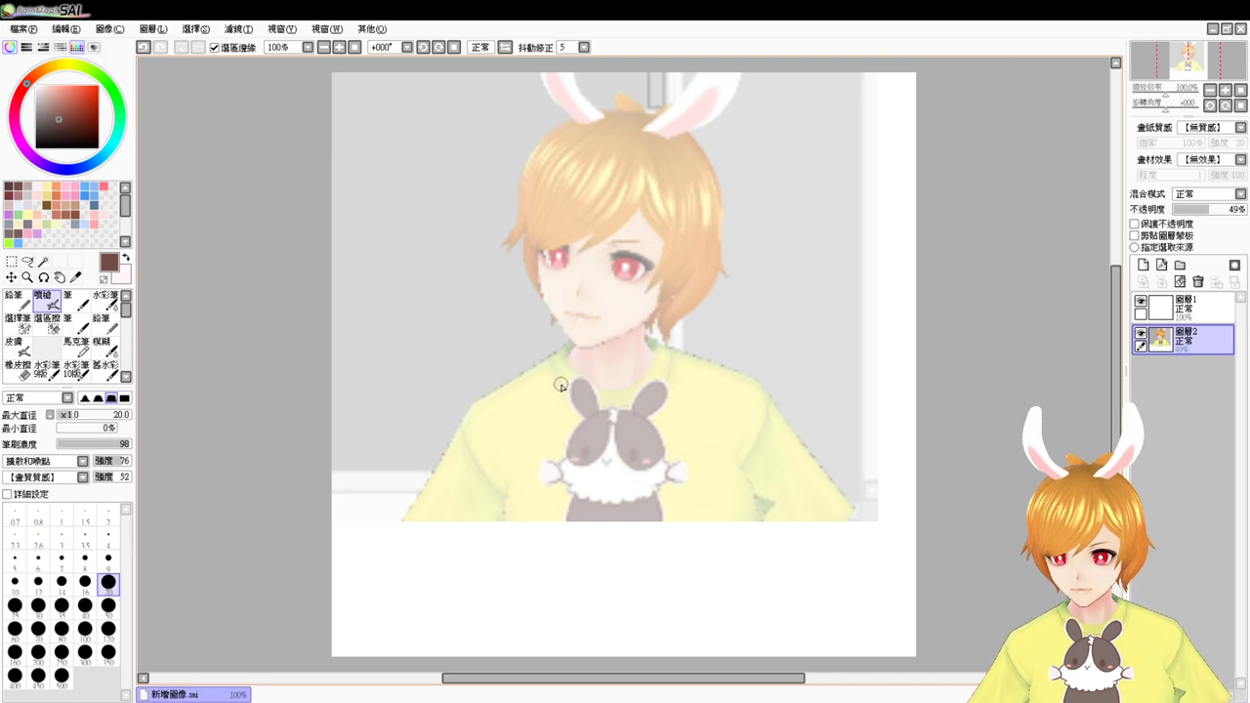
{"action": "left_click_drag", "start_coordinate": [545, 351], "coordinate": [574, 403]}
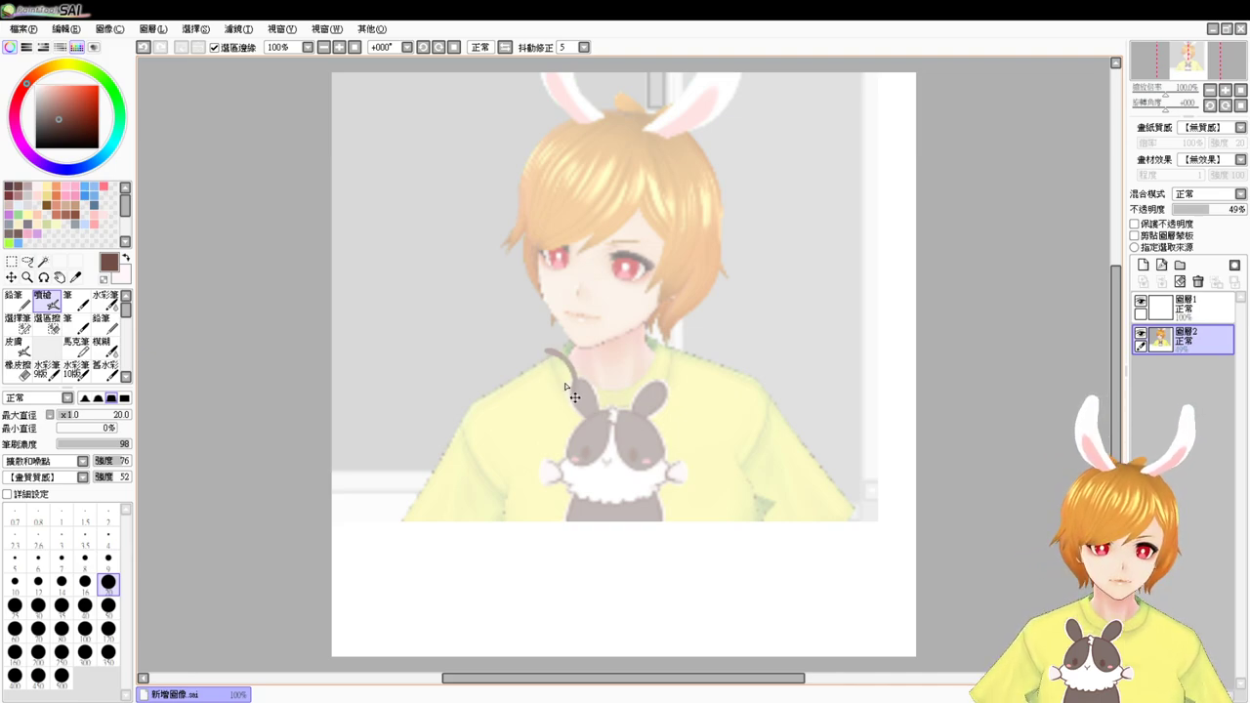
{"action": "key", "text": "ctrl+z"}
{"action": "left_click", "coordinate": [1183, 310]}
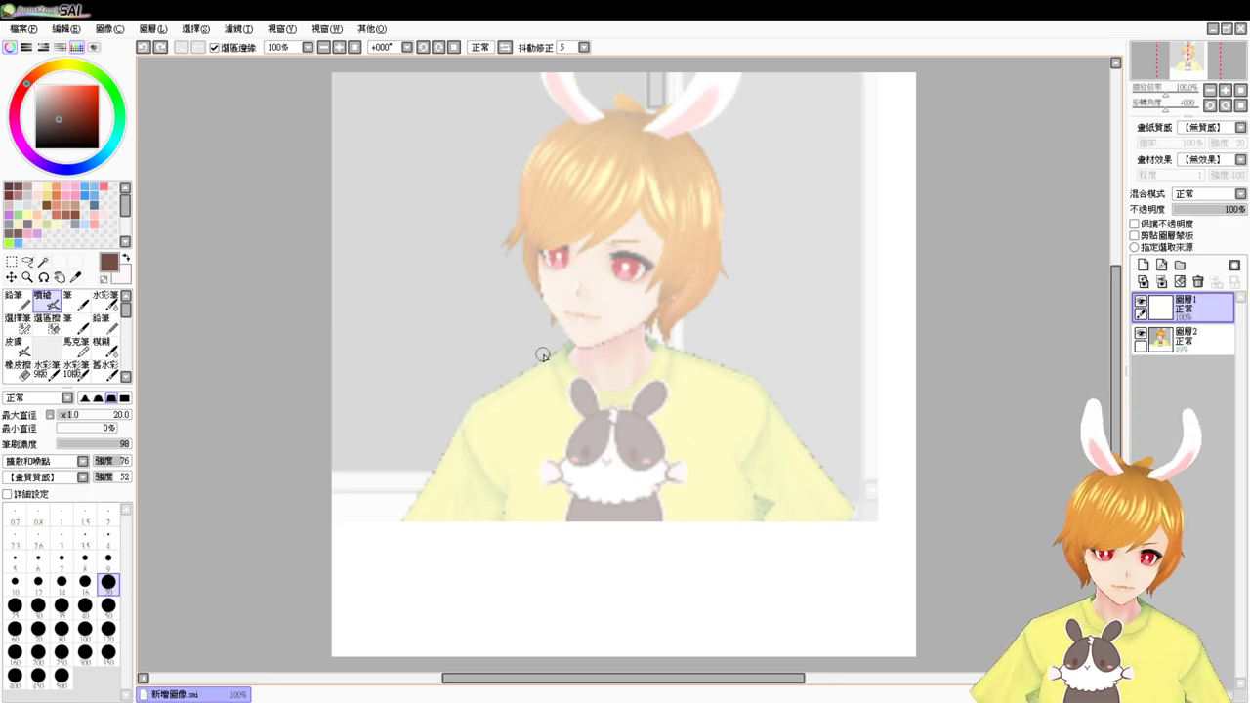
{"action": "left_click_drag", "start_coordinate": [543, 347], "coordinate": [578, 418]}
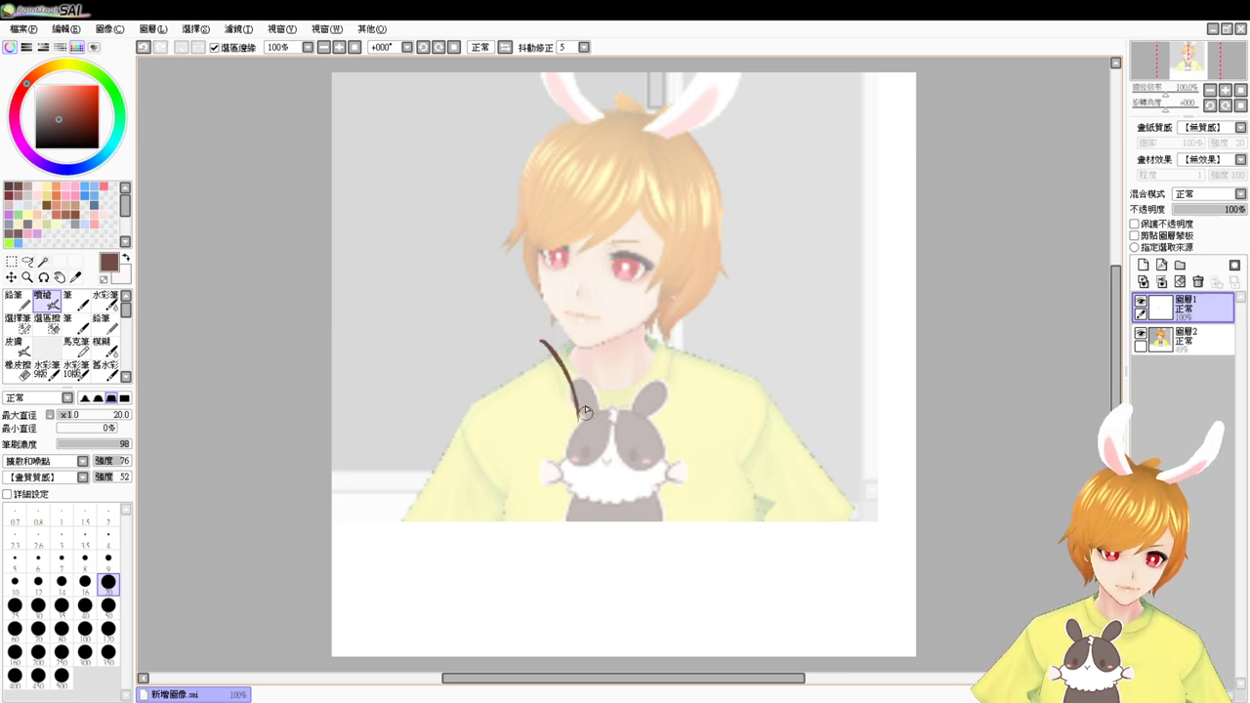
{"action": "key", "text": "ctrl+z"}
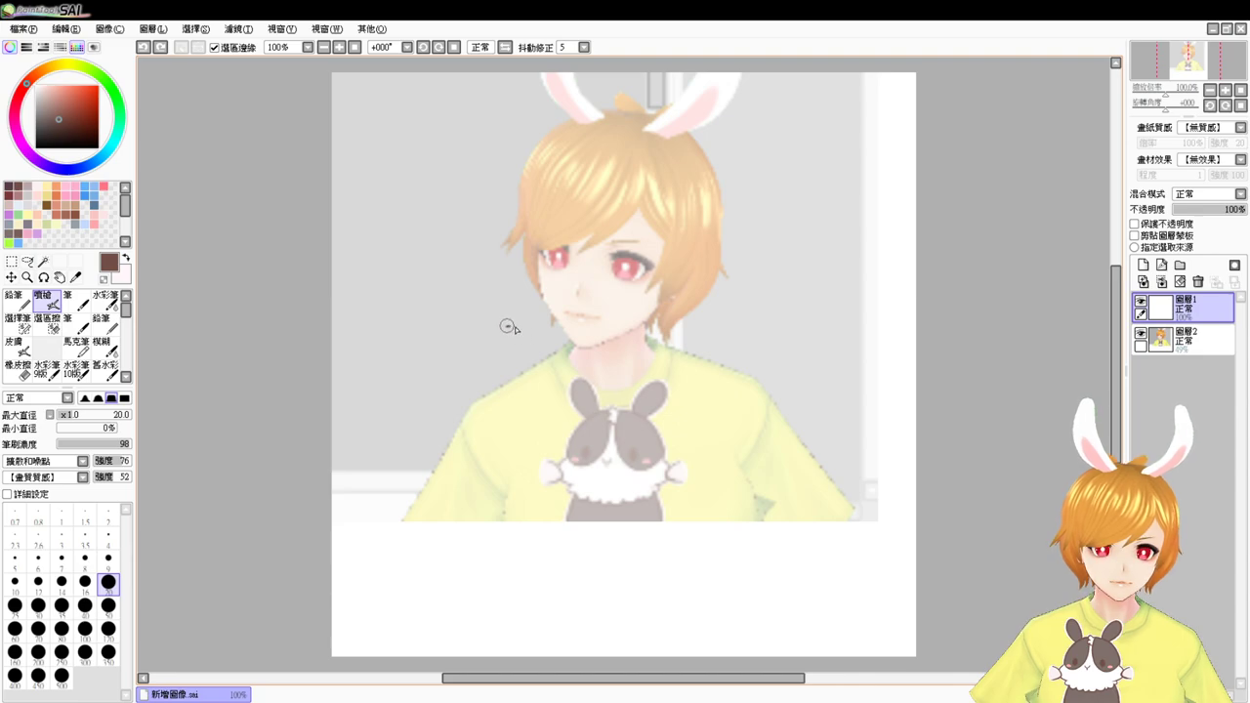
{"action": "left_click_drag", "start_coordinate": [511, 329], "coordinate": [565, 363]}
{"action": "key", "text": "ctrl+z"}
{"action": "left_click_drag", "start_coordinate": [514, 328], "coordinate": [572, 381]}
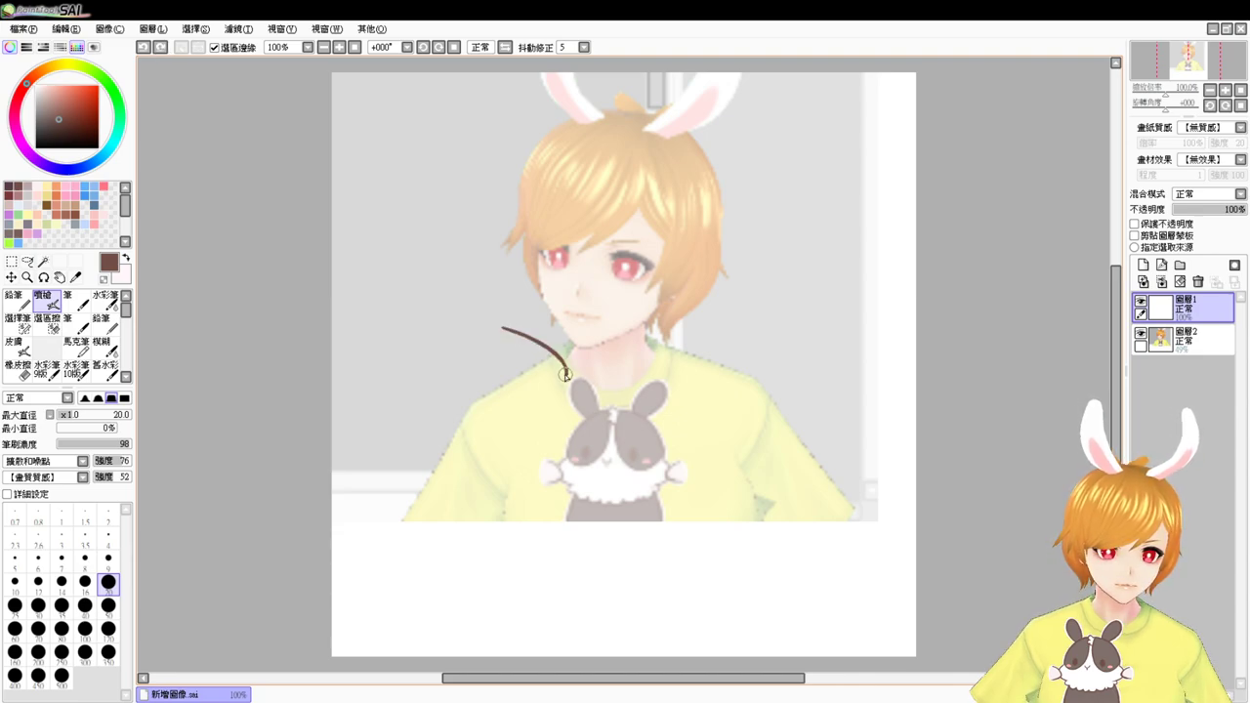
{"action": "key", "text": "ctrl+z"}
Step: Draw a wavy line from the avatar's left-hand shoulder down the chest centre, and a matching curve over the right-hand shoulder
{"action": "mouse_move", "coordinate": [511, 330]}
{"action": "left_mouse_down"}
{"action": "mouse_move", "coordinate": [565, 359]}
{"action": "mouse_move", "coordinate": [559, 334]}
{"action": "mouse_move", "coordinate": [567, 360]}
{"action": "mouse_move", "coordinate": [589, 370]}
{"action": "mouse_move", "coordinate": [610, 491]}
{"action": "left_mouse_up"}
{"action": "key", "text": "ctrl+z"}
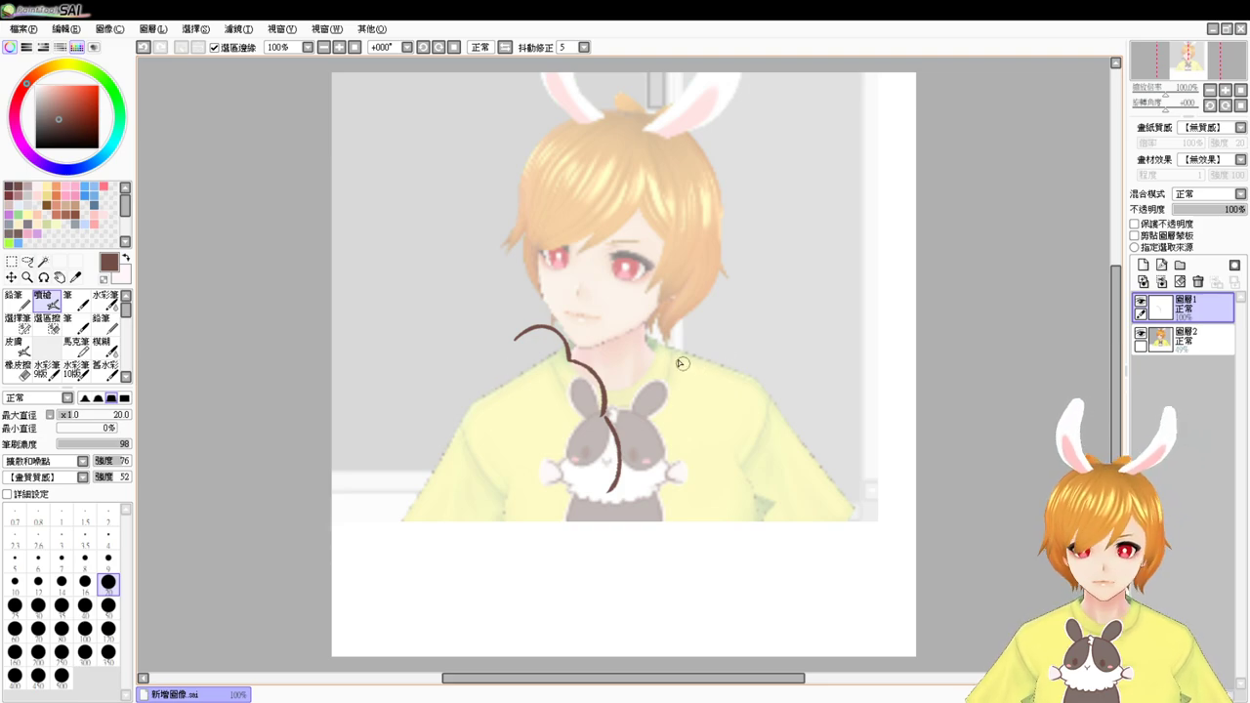
{"action": "mouse_move", "coordinate": [605, 386]}
{"action": "left_mouse_down"}
{"action": "mouse_move", "coordinate": [633, 361]}
{"action": "mouse_move", "coordinate": [653, 365]}
{"action": "left_mouse_up"}
{"action": "key", "text": "ctrl+z"}
{"action": "mouse_move", "coordinate": [598, 402]}
{"action": "left_mouse_down"}
{"action": "mouse_move", "coordinate": [662, 359]}
{"action": "mouse_move", "coordinate": [723, 346]}
{"action": "mouse_move", "coordinate": [733, 373]}
{"action": "mouse_move", "coordinate": [682, 488]}
{"action": "left_mouse_up"}
Step: Draw the scalloped left-hand edge of the outline from the shoulder bump down beside the bunny print, redoing unsatisfactory strokes
{"action": "mouse_move", "coordinate": [515, 337]}
{"action": "left_mouse_down"}
{"action": "mouse_move", "coordinate": [486, 363]}
{"action": "mouse_move", "coordinate": [502, 474]}
{"action": "left_mouse_up"}
{"action": "key", "text": "ctrl+z"}
{"action": "left_click_drag", "start_coordinate": [486, 371], "coordinate": [528, 481]}
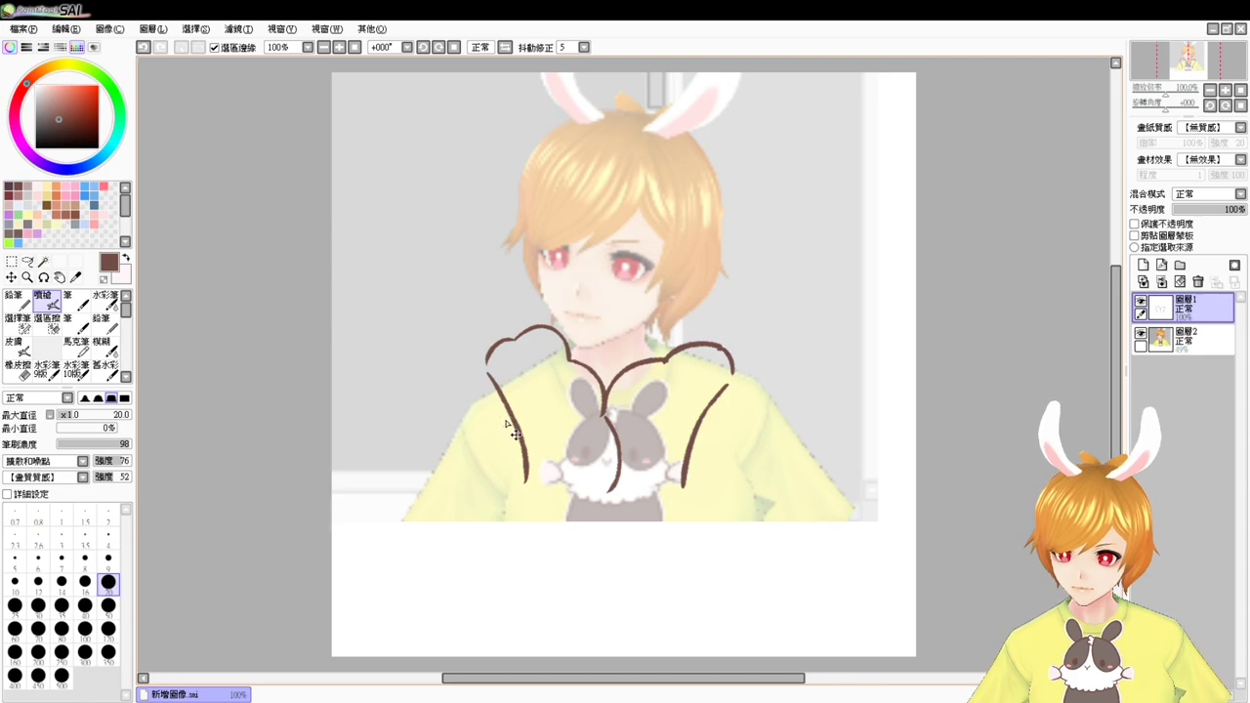
{"action": "key", "text": "ctrl+z"}
{"action": "left_click_drag", "start_coordinate": [488, 373], "coordinate": [515, 465]}
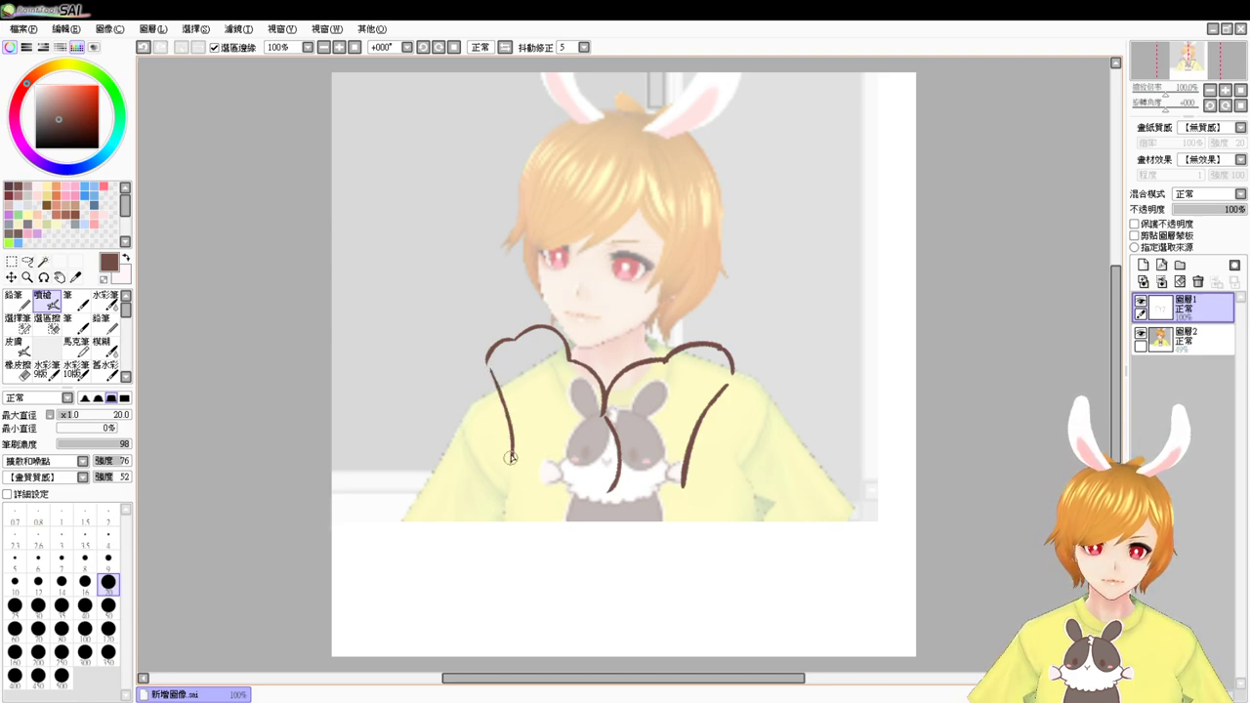
{"action": "key", "text": "ctrl+z"}
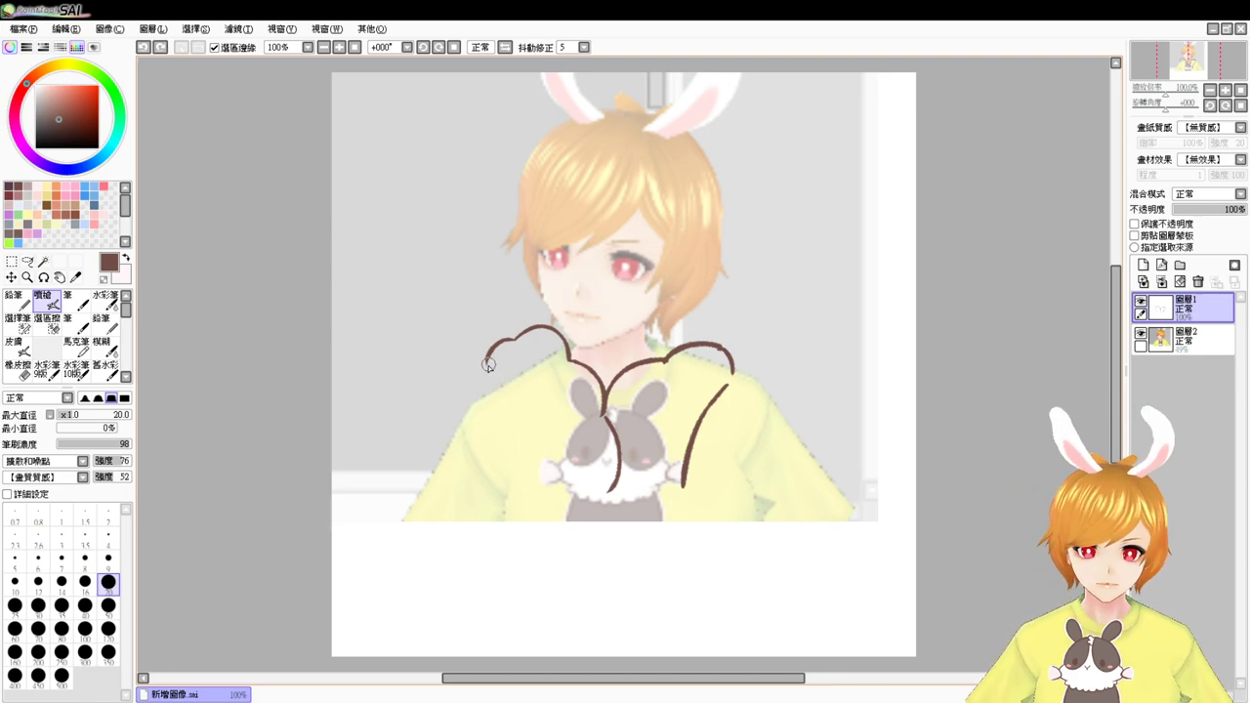
{"action": "mouse_move", "coordinate": [486, 369]}
{"action": "left_mouse_down"}
{"action": "mouse_move", "coordinate": [537, 418]}
{"action": "mouse_move", "coordinate": [537, 461]}
{"action": "left_mouse_up"}
Step: Erase the straight right-hand side line with a size 20 eraser and redraw it as a scalloped edge down to the shirt hem
{"action": "key", "text": "e"}
{"action": "left_click_drag", "start_coordinate": [728, 385], "coordinate": [691, 433]}
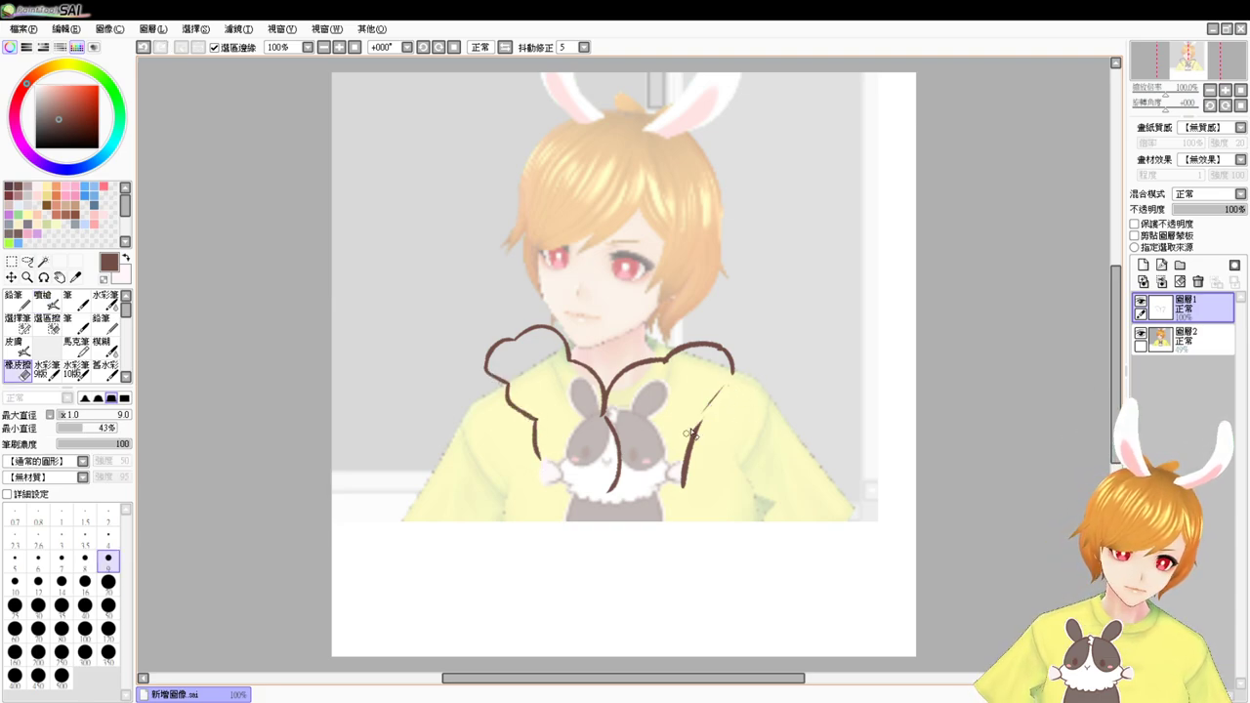
{"action": "left_click", "coordinate": [109, 582]}
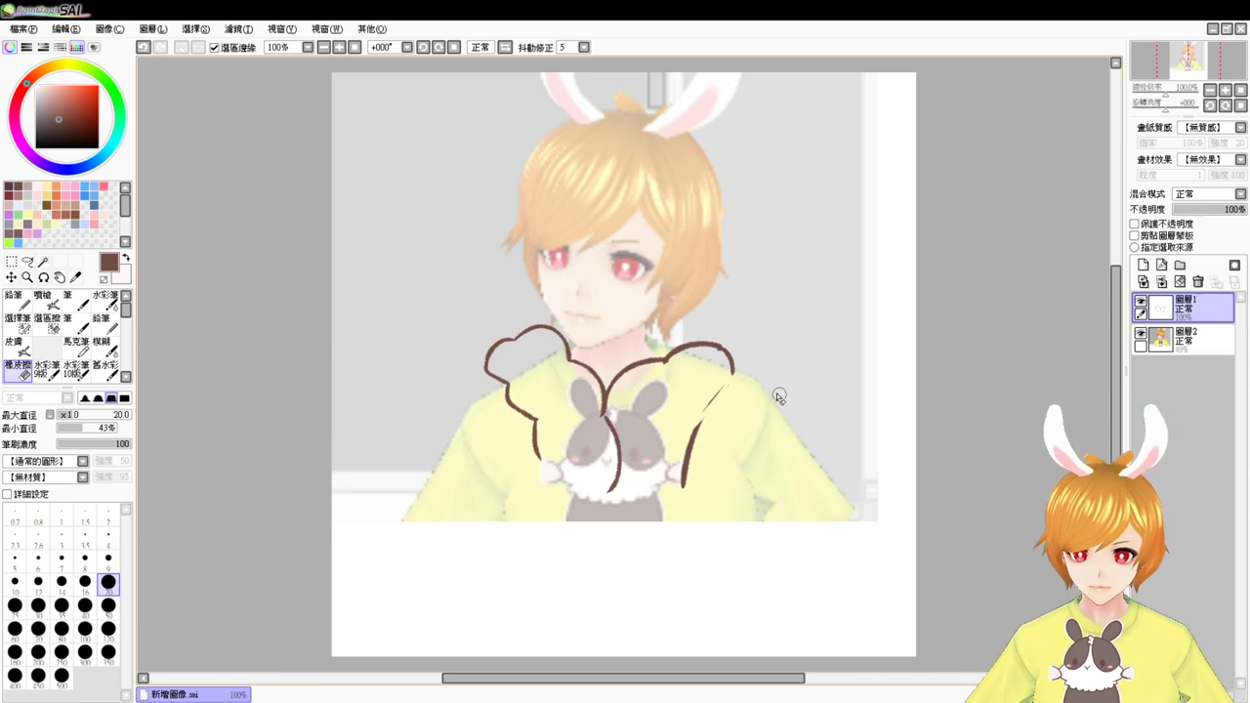
{"action": "left_click_drag", "start_coordinate": [725, 393], "coordinate": [679, 500]}
{"action": "key", "text": "e"}
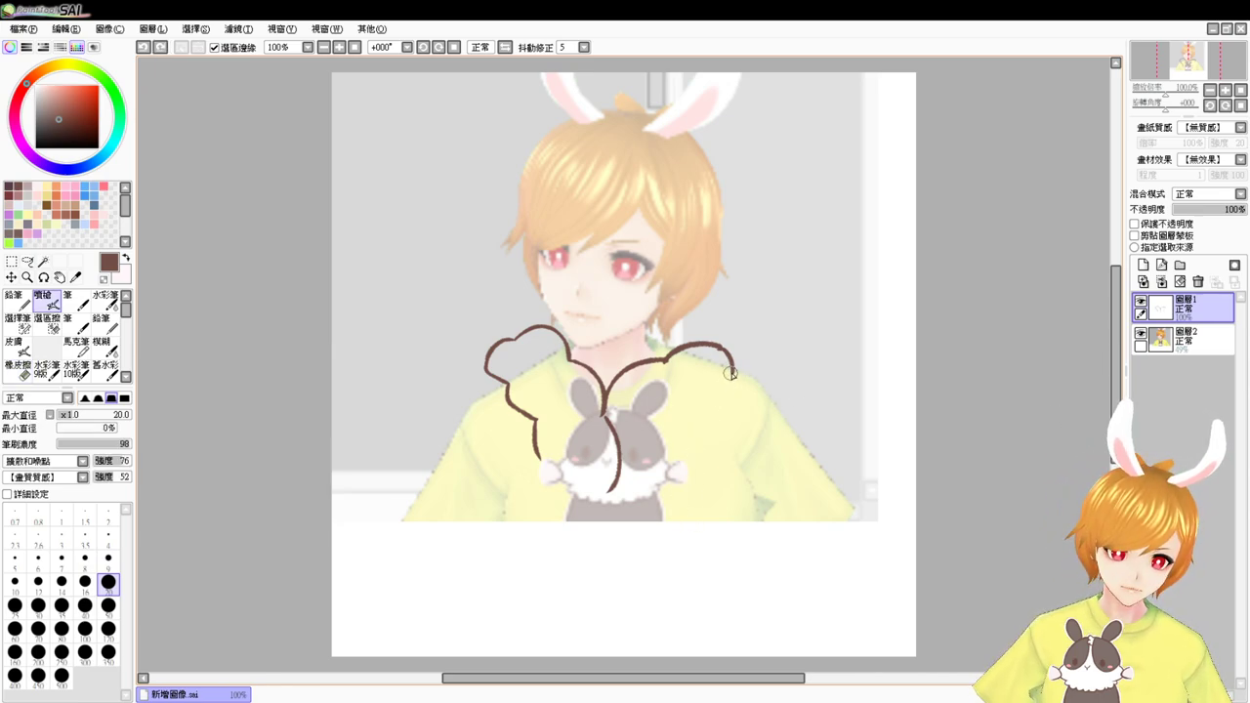
{"action": "mouse_move", "coordinate": [736, 375]}
{"action": "left_mouse_down"}
{"action": "mouse_move", "coordinate": [724, 410]}
{"action": "mouse_move", "coordinate": [674, 449]}
{"action": "left_mouse_up"}
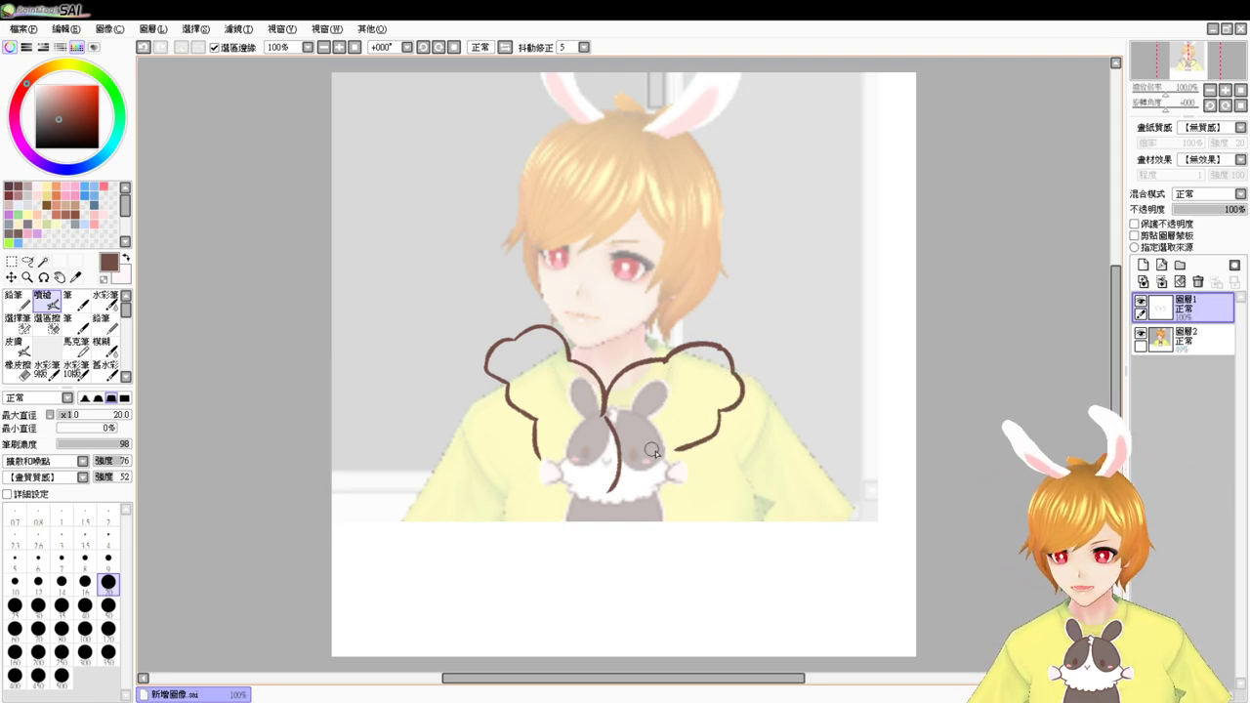
{"action": "left_click_drag", "start_coordinate": [673, 456], "coordinate": [671, 516]}
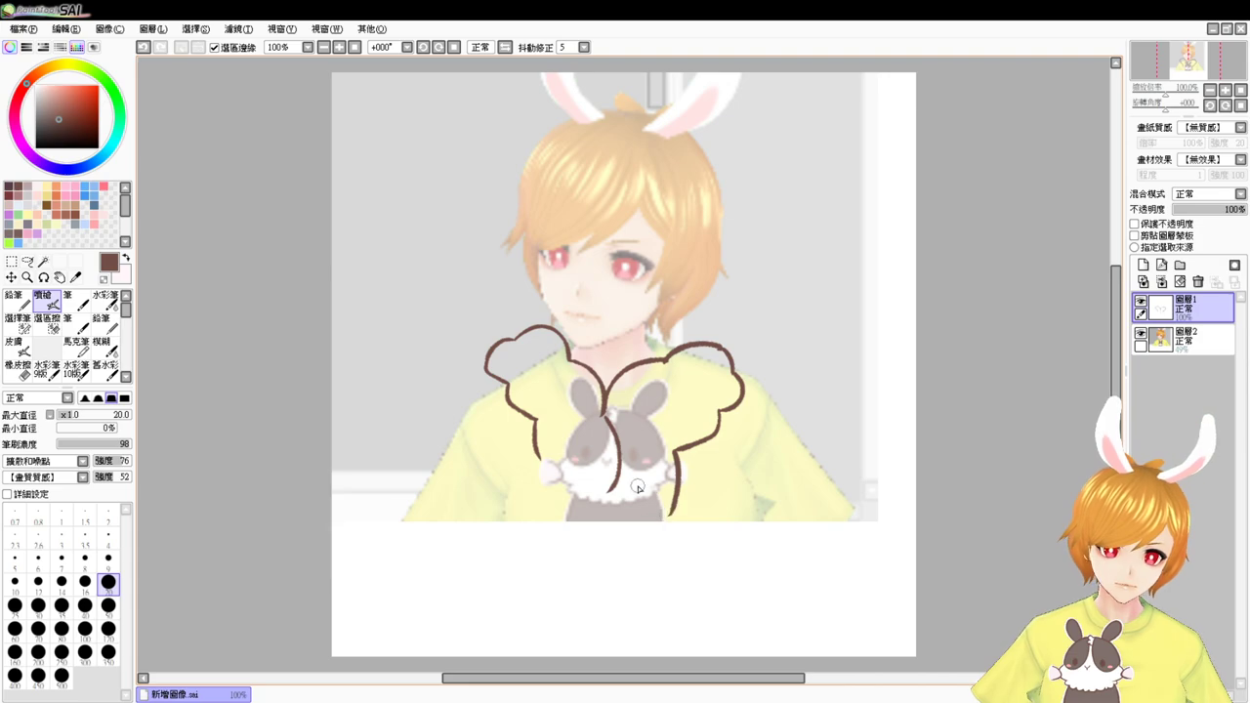
Step: Extend the left-hand edge past the bunny's paw to the shirt hem and continue the central line below the shirt
{"action": "left_click_drag", "start_coordinate": [534, 426], "coordinate": [552, 488]}
{"action": "key", "text": "ctrl+z"}
{"action": "left_click_drag", "start_coordinate": [532, 422], "coordinate": [552, 488]}
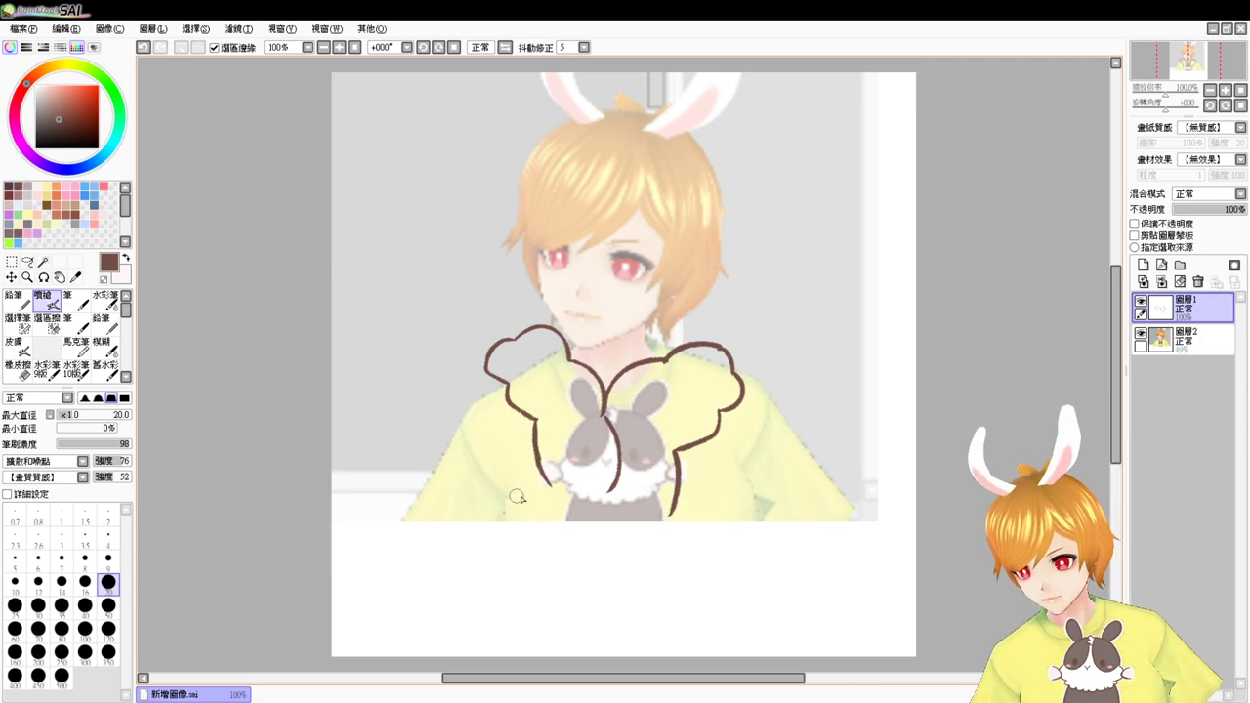
{"action": "left_click_drag", "start_coordinate": [548, 484], "coordinate": [522, 528]}
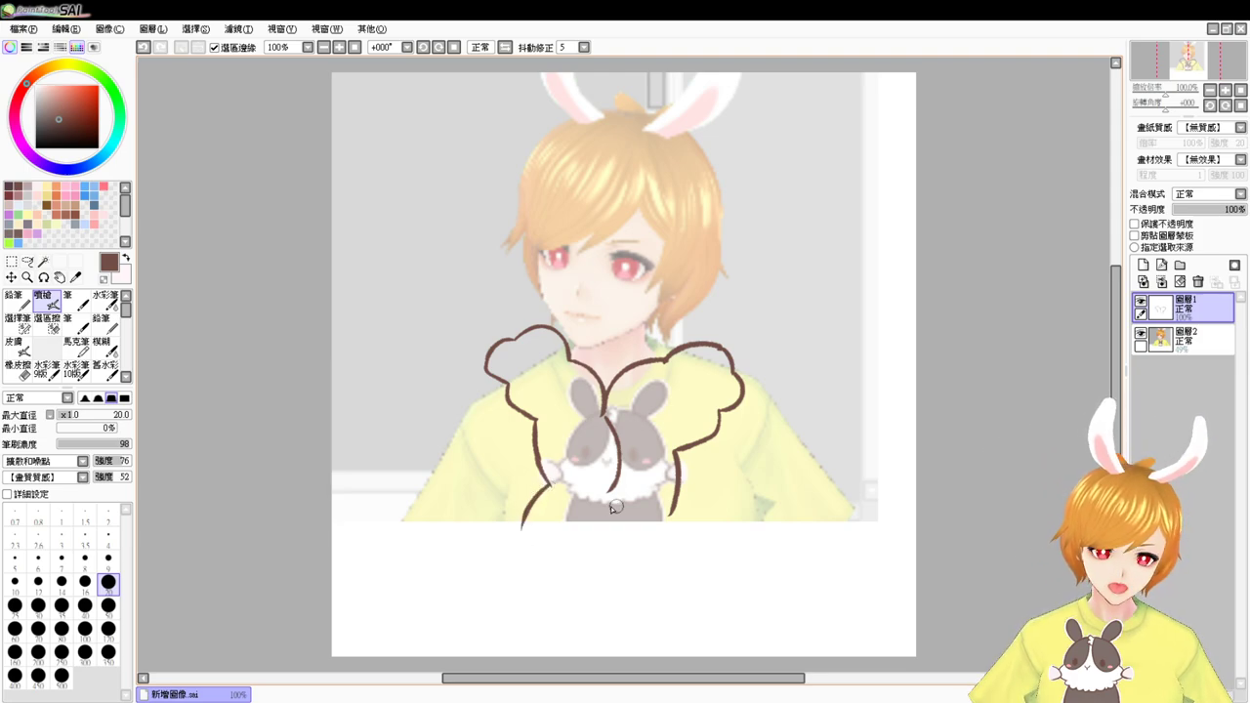
{"action": "left_click_drag", "start_coordinate": [611, 495], "coordinate": [591, 559]}
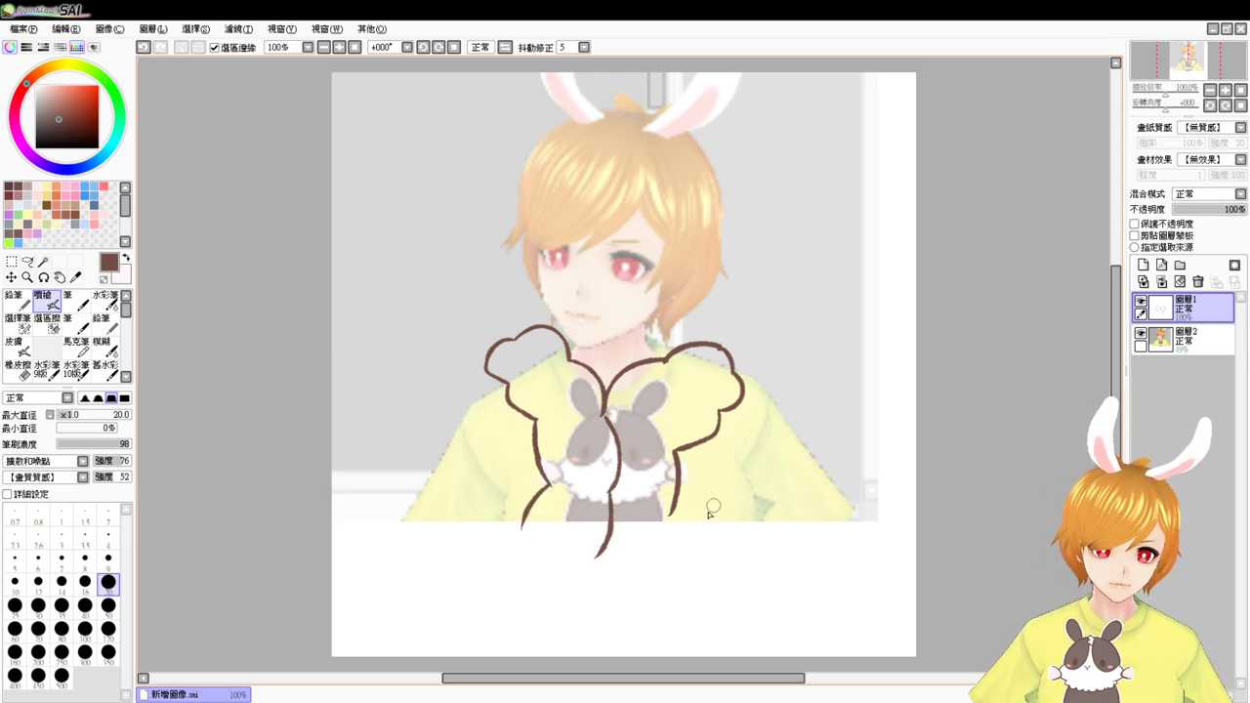
{"action": "left_click_drag", "start_coordinate": [671, 514], "coordinate": [694, 567]}
{"action": "key", "text": "ctrl+z"}
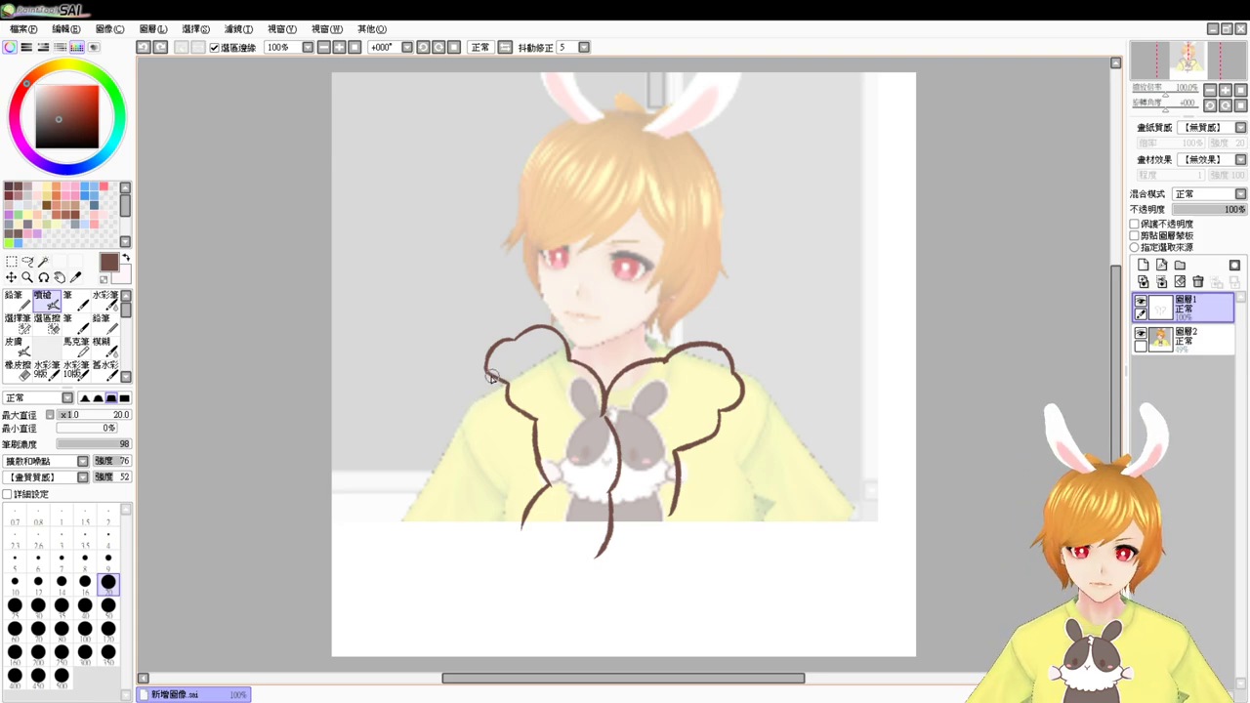
Step: Draw the outer sleeve line from the left-hand shoulder bump down to the shirt hem, redoing the unsatisfactory stroke
{"action": "mouse_move", "coordinate": [489, 369]}
{"action": "left_mouse_down"}
{"action": "mouse_move", "coordinate": [463, 449]}
{"action": "mouse_move", "coordinate": [471, 442]}
{"action": "mouse_move", "coordinate": [434, 492]}
{"action": "left_mouse_up"}
{"action": "key", "text": "ctrl+z"}
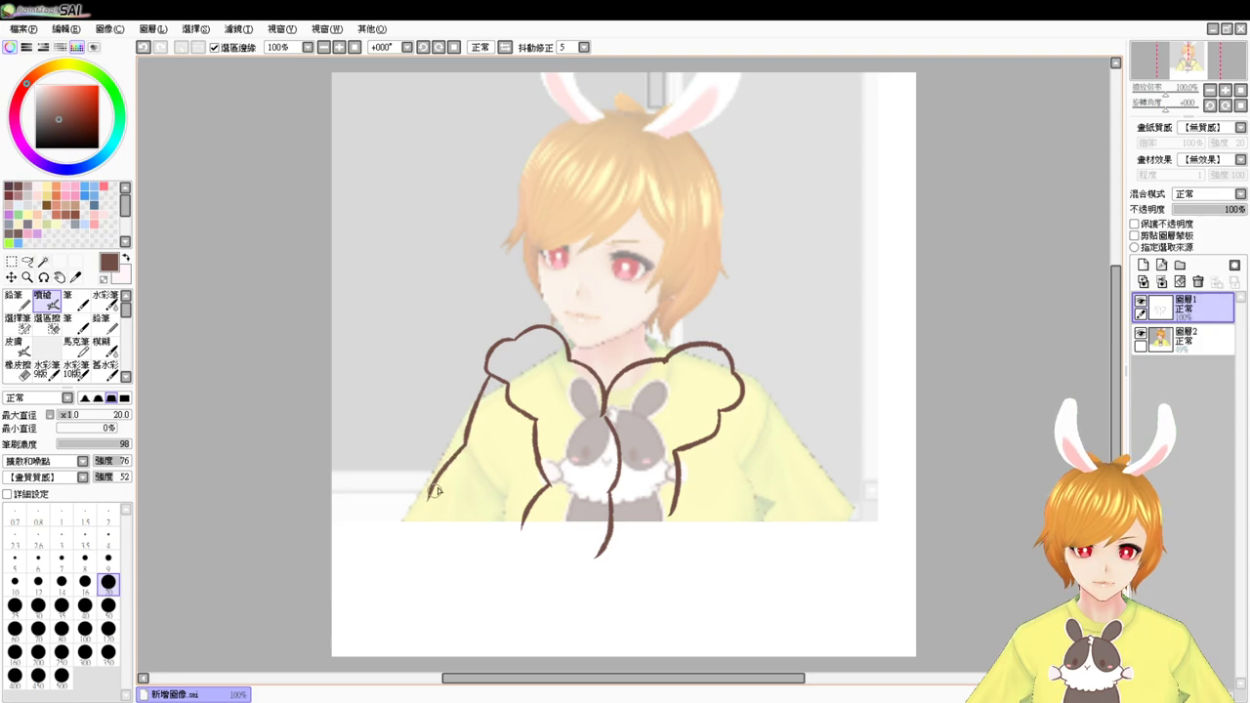
{"action": "key", "text": "ctrl+z"}
{"action": "key", "text": "ctrl+z"}
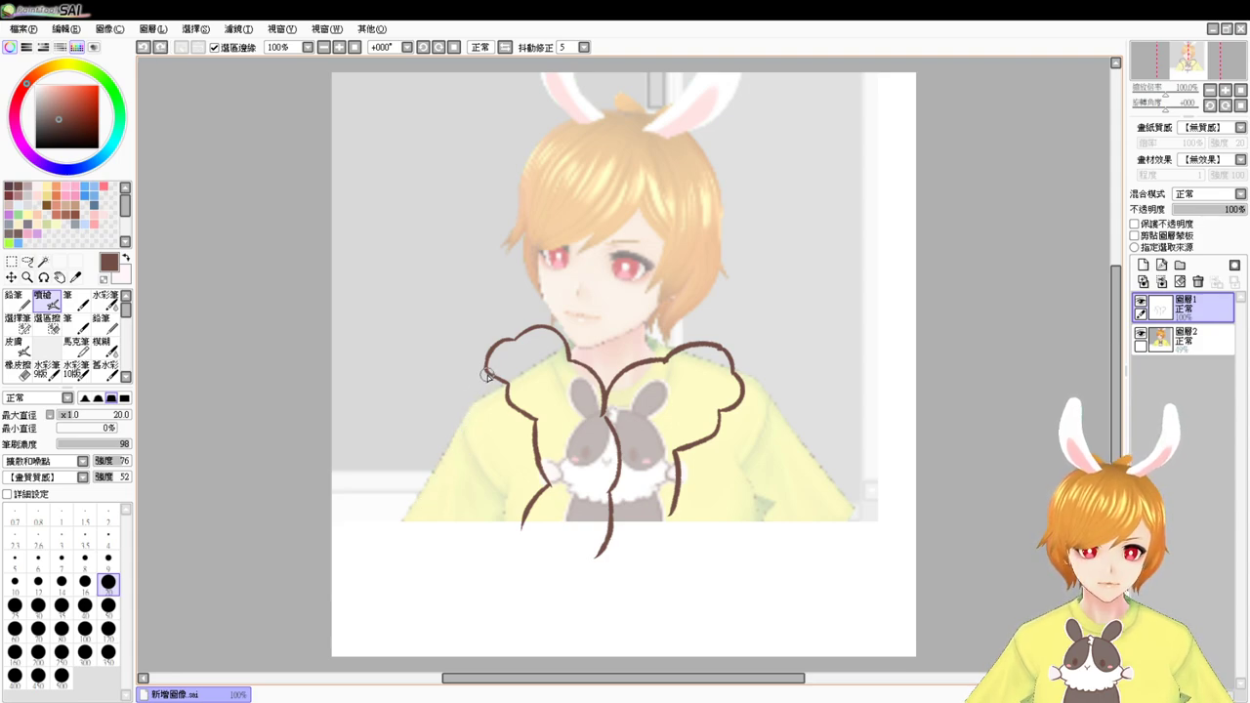
{"action": "left_click_drag", "start_coordinate": [488, 374], "coordinate": [405, 510]}
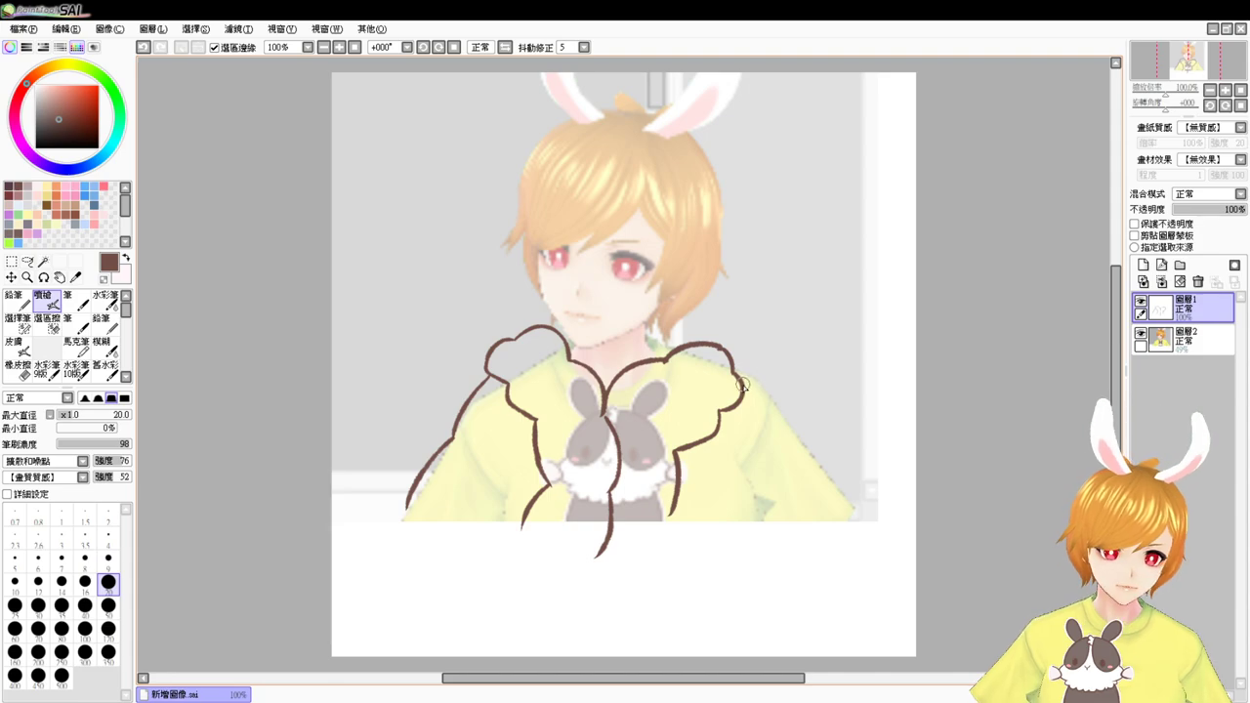
Step: Transform the outline drawing, enlarging it slightly and rotating it a few degrees counterclockwise over the avatar's shoulders
{"action": "key", "text": "ctrl+t"}
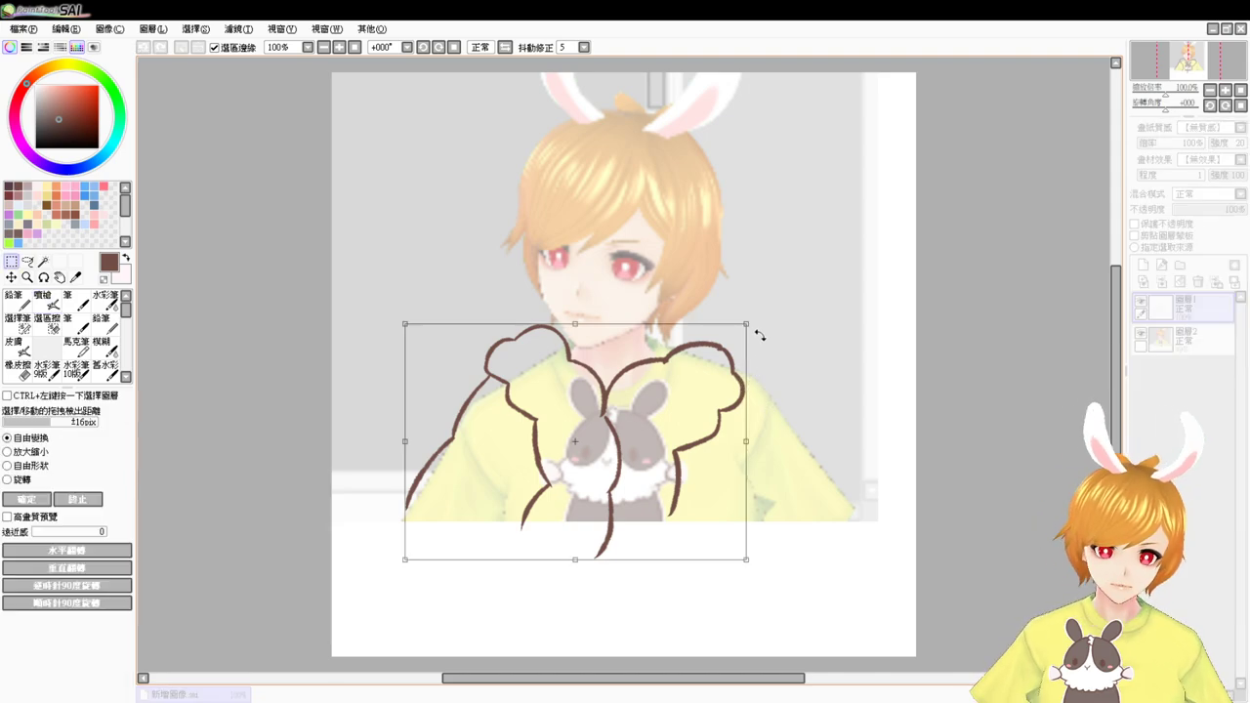
{"action": "left_click_drag", "start_coordinate": [747, 324], "coordinate": [728, 352]}
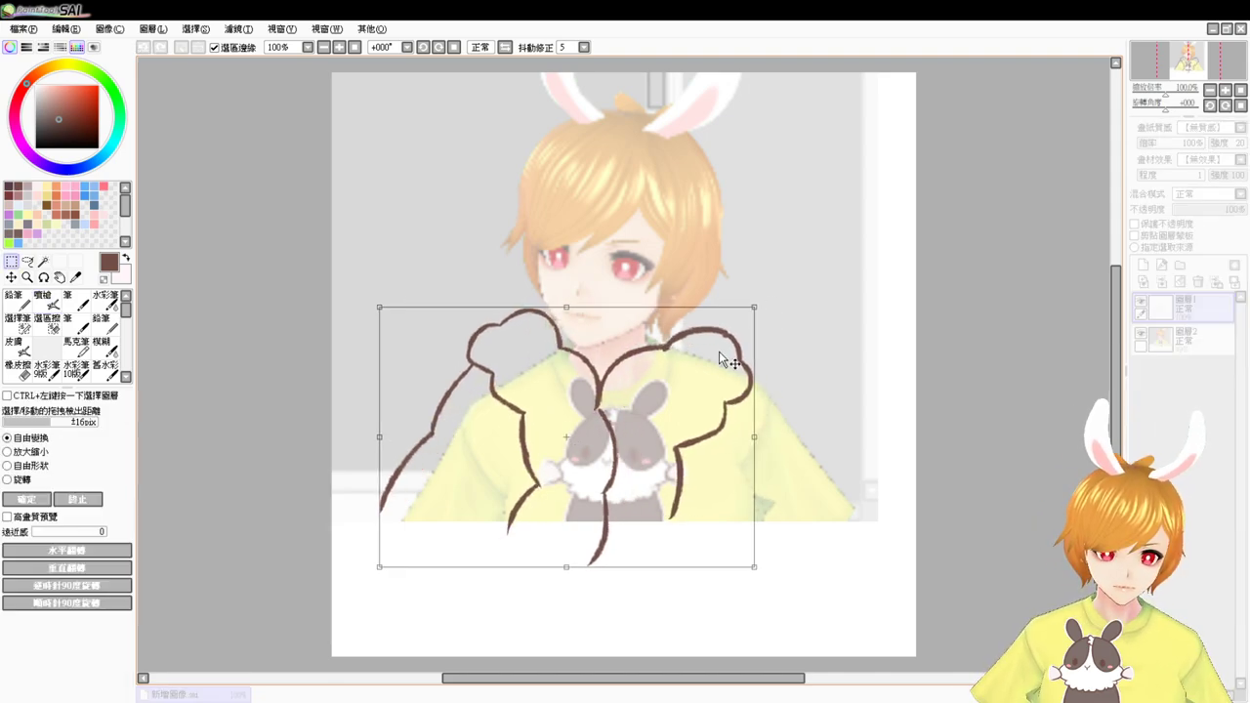
{"action": "left_click_drag", "start_coordinate": [821, 549], "coordinate": [811, 586]}
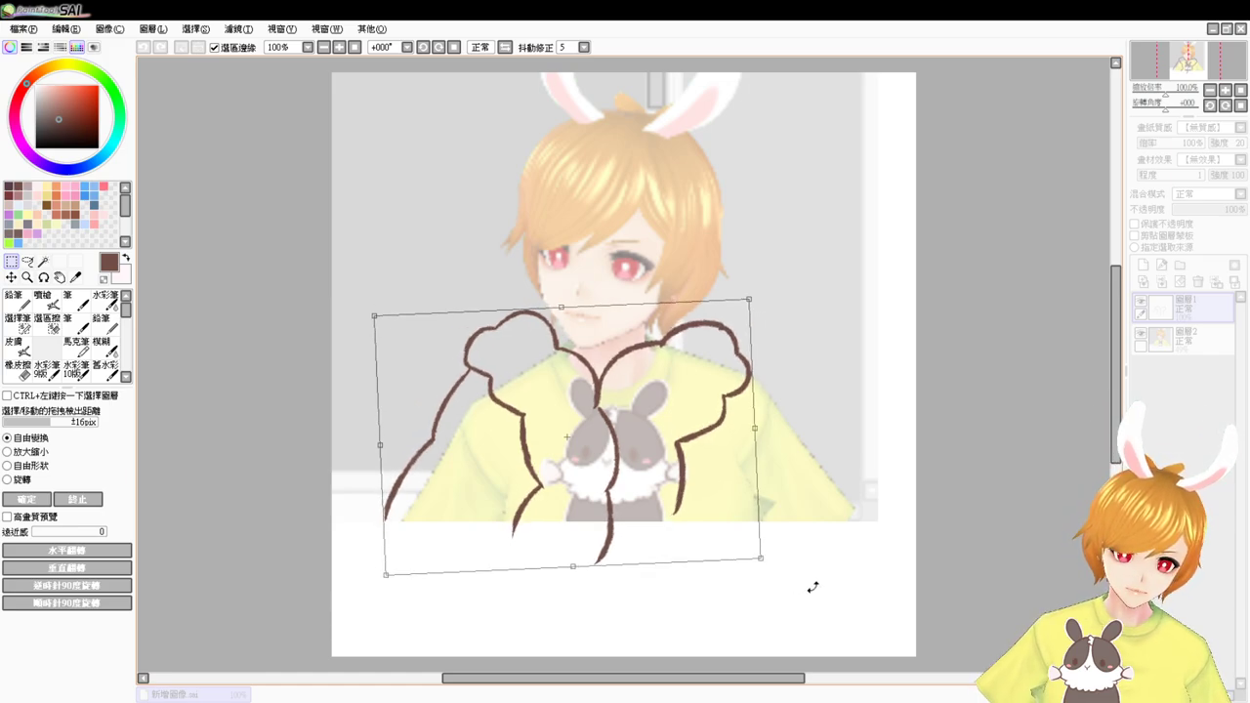
{"action": "key", "text": "Return"}
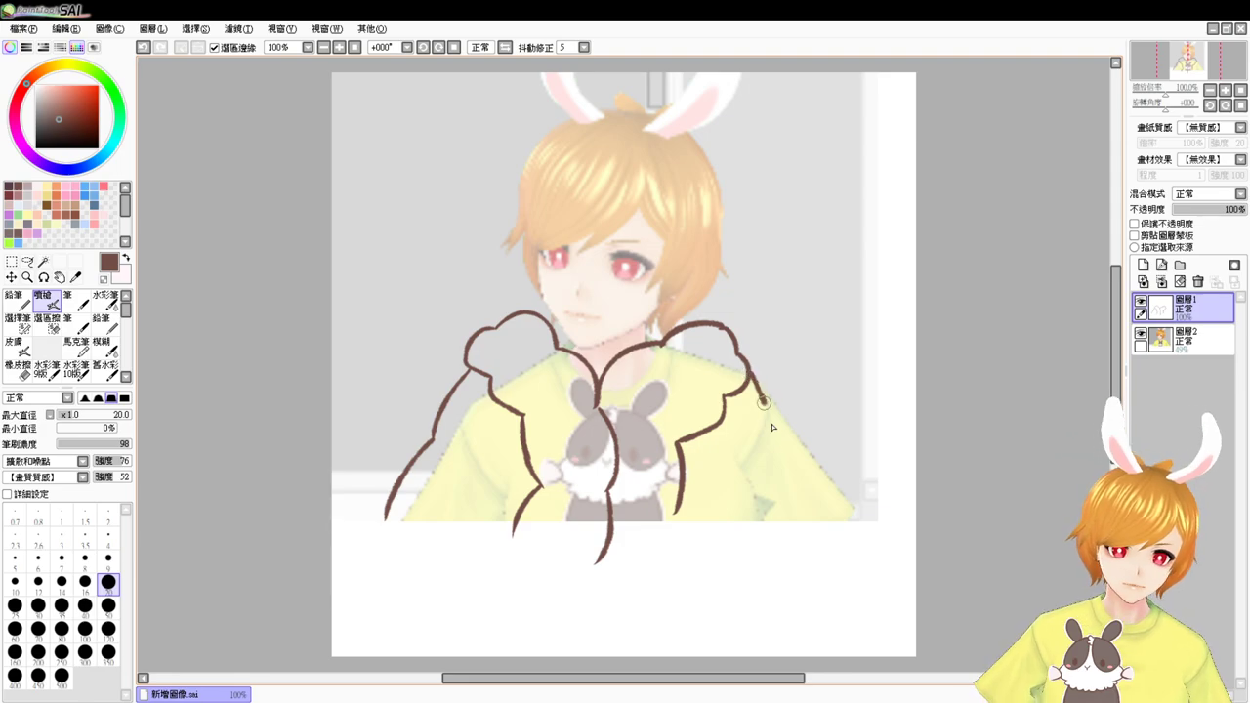
Step: Draw the outer sleeve line from the right-hand shoulder bump down along the sleeve, redoing unsatisfactory strokes
{"action": "left_click_drag", "start_coordinate": [750, 374], "coordinate": [781, 471]}
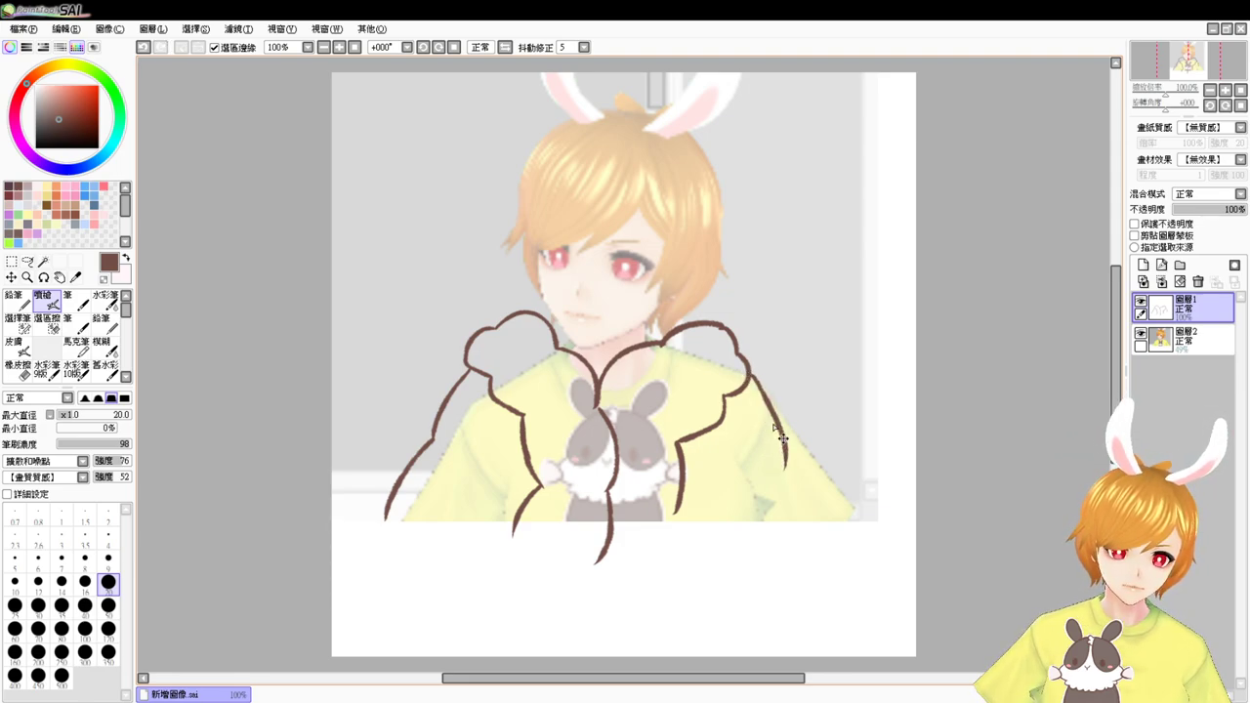
{"action": "key", "text": "ctrl+z"}
{"action": "left_click_drag", "start_coordinate": [750, 377], "coordinate": [786, 443]}
{"action": "key", "text": "ctrl+z"}
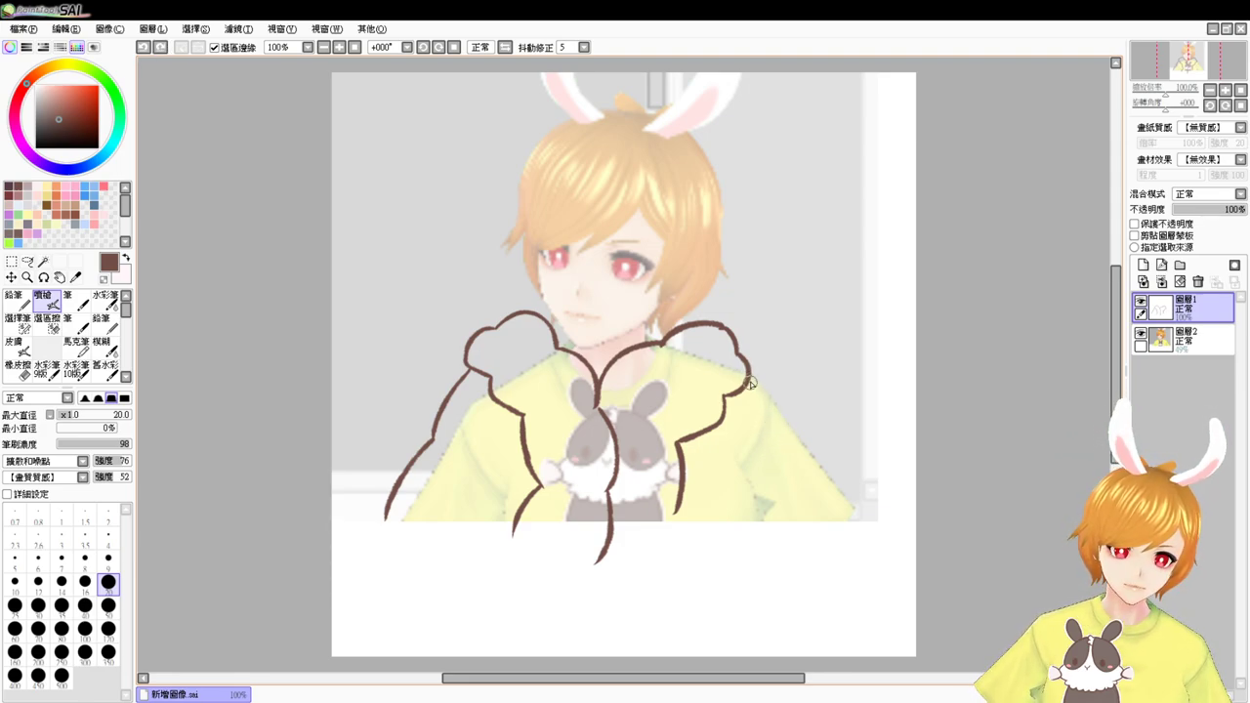
{"action": "mouse_move", "coordinate": [748, 372]}
{"action": "left_mouse_down"}
{"action": "mouse_move", "coordinate": [814, 496]}
{"action": "mouse_move", "coordinate": [859, 455]}
{"action": "left_mouse_up"}
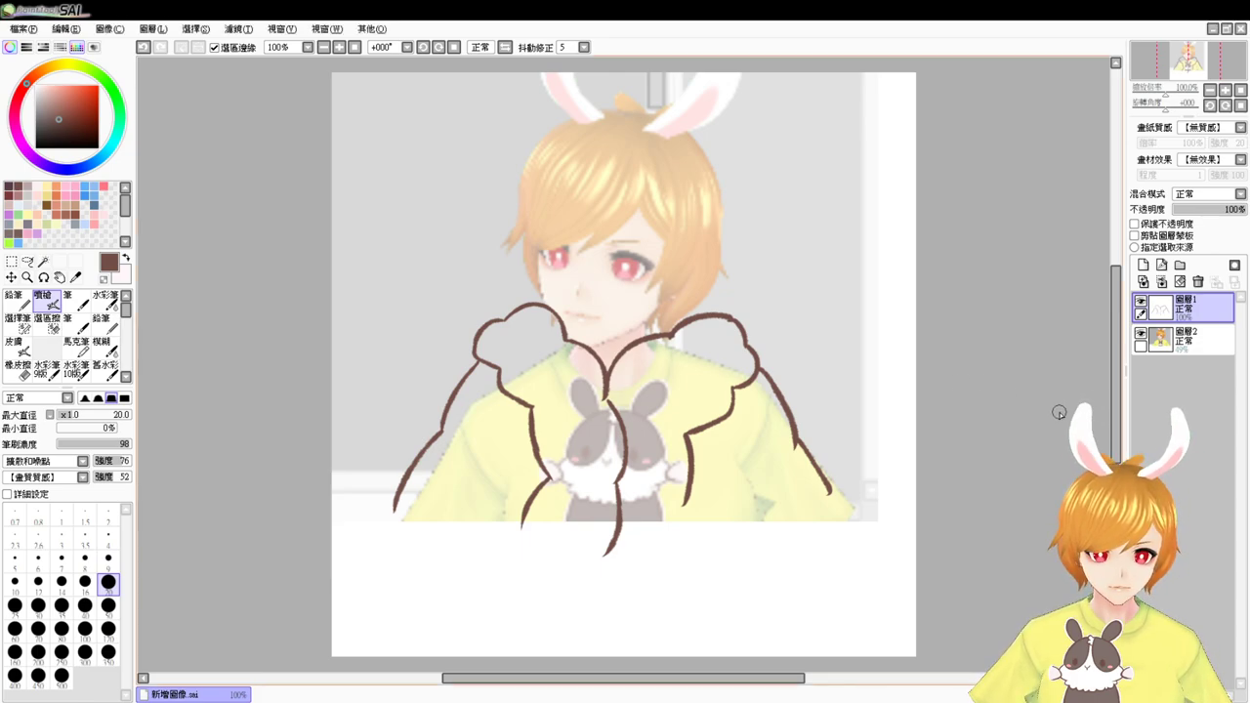
Step: Erase the right-hand inner edge below the shoulder bump and redraw it scalloped, closer to the bunny print and past the hem
{"action": "key", "text": "e"}
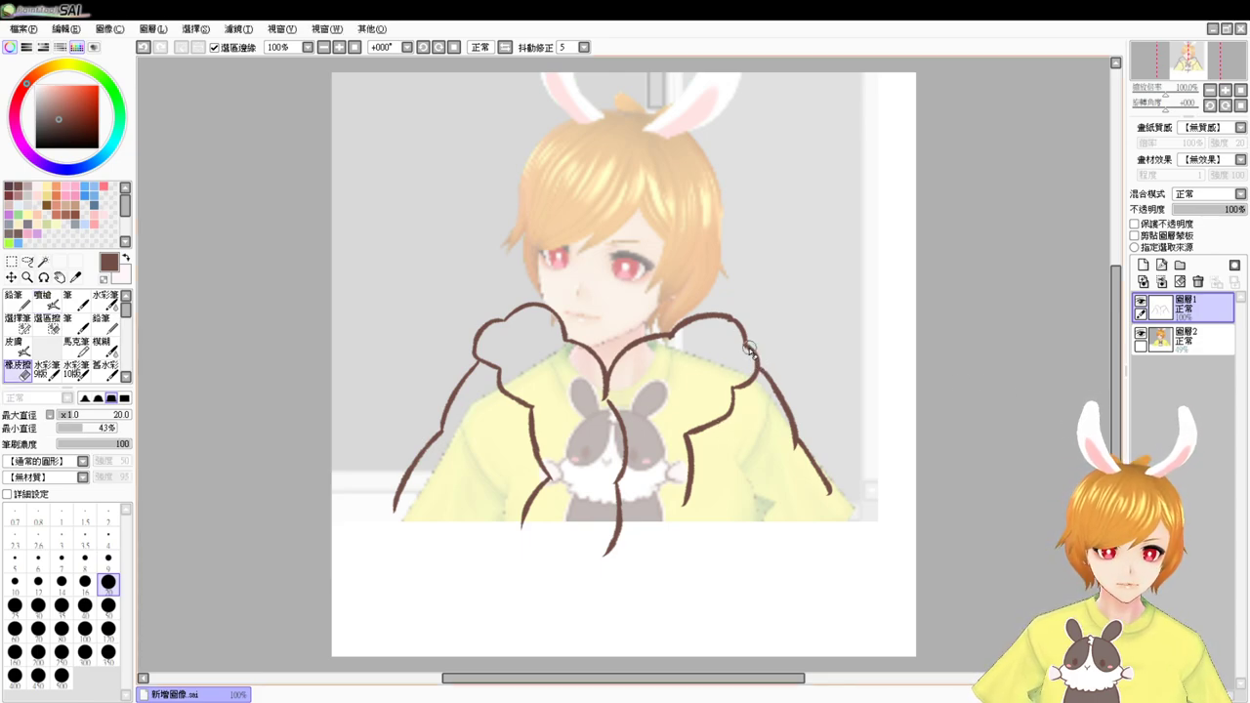
{"action": "mouse_move", "coordinate": [762, 354]}
{"action": "left_mouse_down"}
{"action": "mouse_move", "coordinate": [685, 453]}
{"action": "mouse_move", "coordinate": [686, 435]}
{"action": "mouse_move", "coordinate": [694, 503]}
{"action": "left_mouse_up"}
{"action": "key", "text": "v"}
{"action": "mouse_move", "coordinate": [745, 340]}
{"action": "left_mouse_down"}
{"action": "mouse_move", "coordinate": [735, 373]}
{"action": "mouse_move", "coordinate": [750, 412]}
{"action": "left_mouse_up"}
{"action": "key", "text": "ctrl+z"}
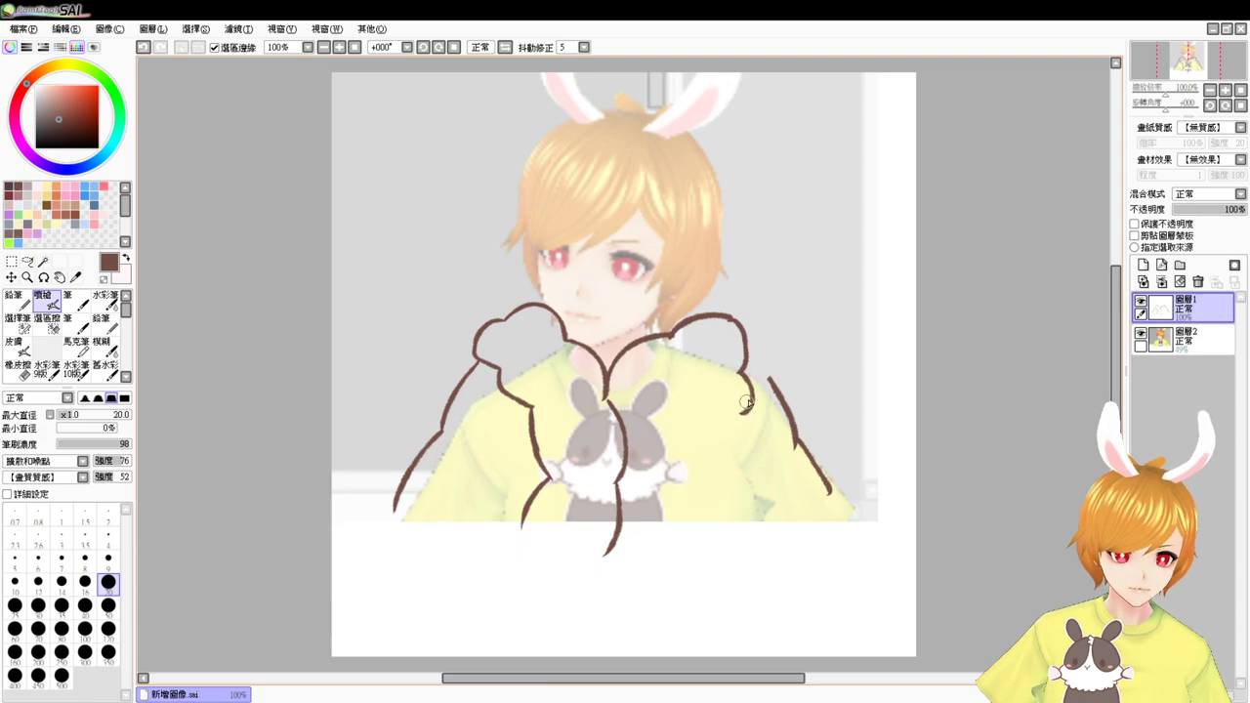
{"action": "key", "text": "ctrl+z"}
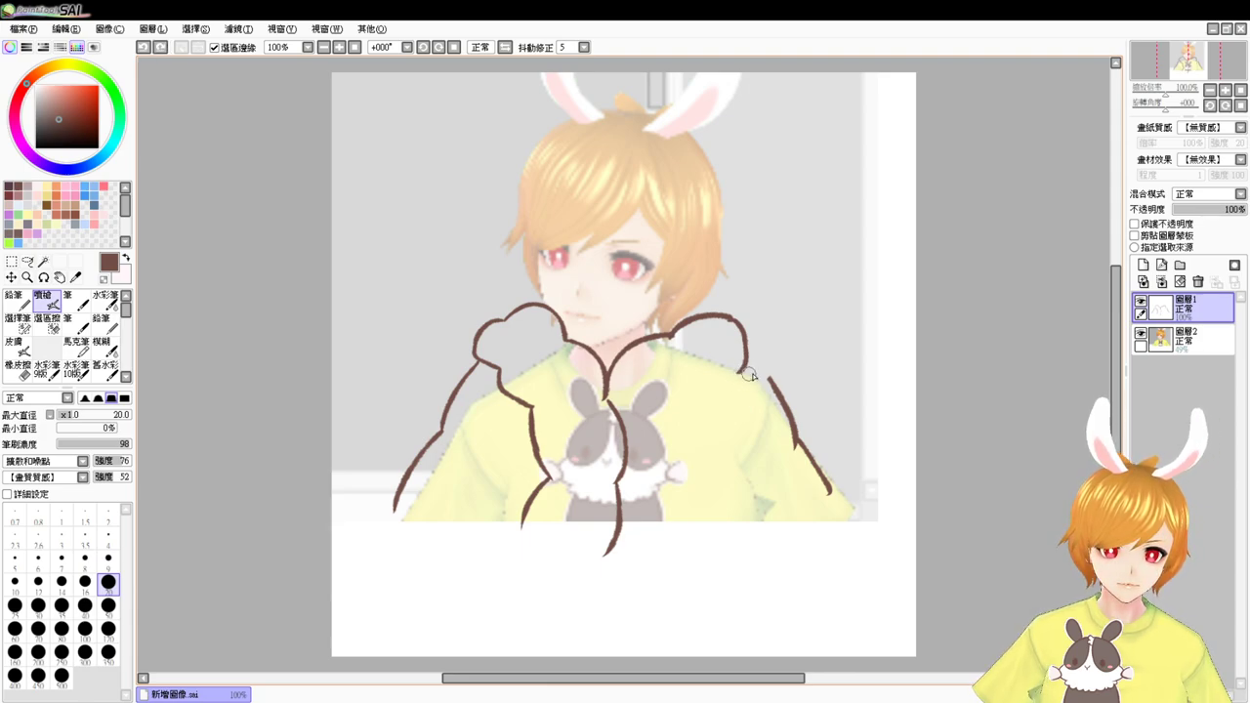
{"action": "mouse_move", "coordinate": [741, 372]}
{"action": "left_mouse_down"}
{"action": "mouse_move", "coordinate": [672, 439]}
{"action": "mouse_move", "coordinate": [663, 532]}
{"action": "left_mouse_up"}
Step: Erase the right-hand outer sleeve line and redraw it as a shorter curve starting at the shoulder bump
{"action": "key", "text": "e"}
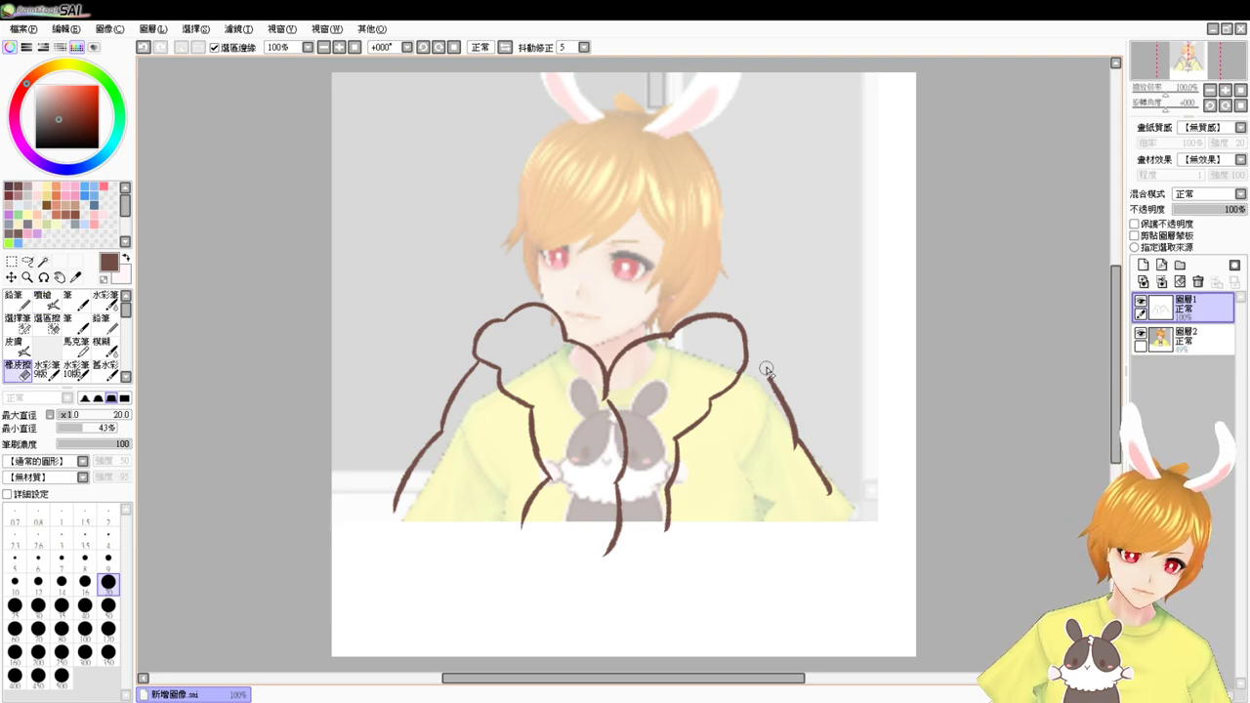
{"action": "mouse_move", "coordinate": [779, 374]}
{"action": "left_mouse_down"}
{"action": "mouse_move", "coordinate": [775, 408]}
{"action": "mouse_move", "coordinate": [797, 449]}
{"action": "mouse_move", "coordinate": [817, 449]}
{"action": "mouse_move", "coordinate": [828, 487]}
{"action": "left_mouse_up"}
{"action": "key", "text": "e"}
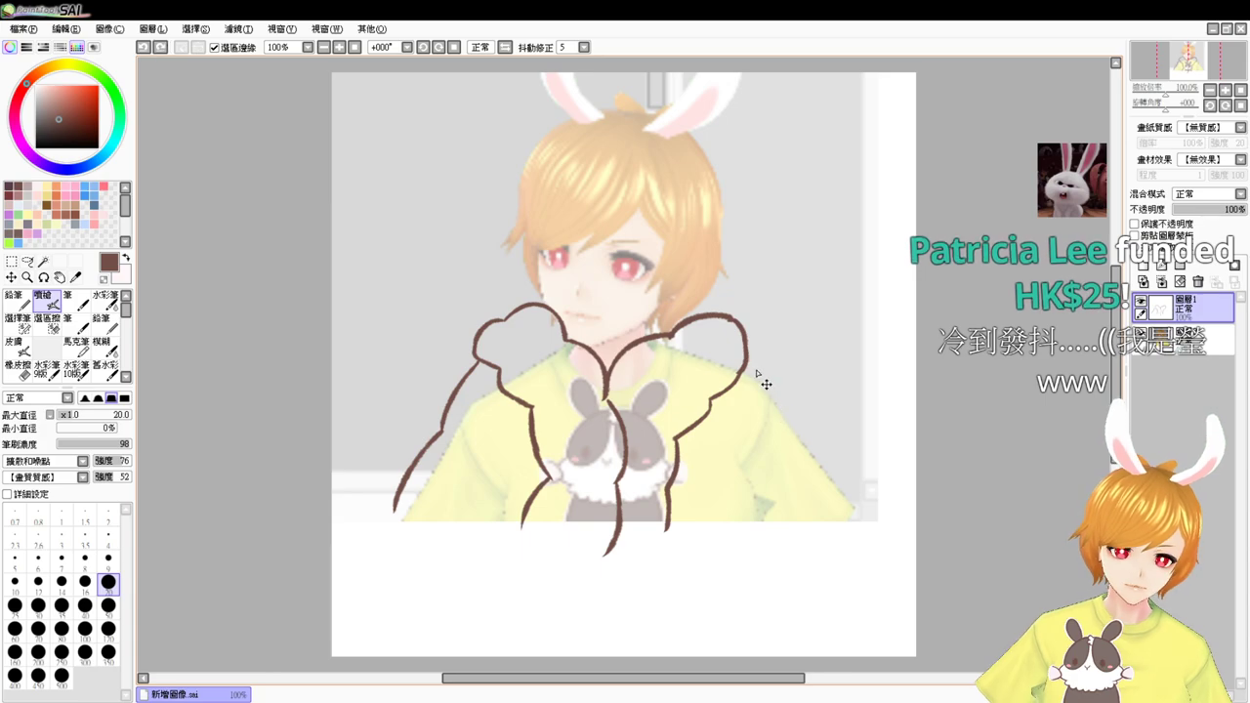
{"action": "left_click_drag", "start_coordinate": [753, 376], "coordinate": [787, 448]}
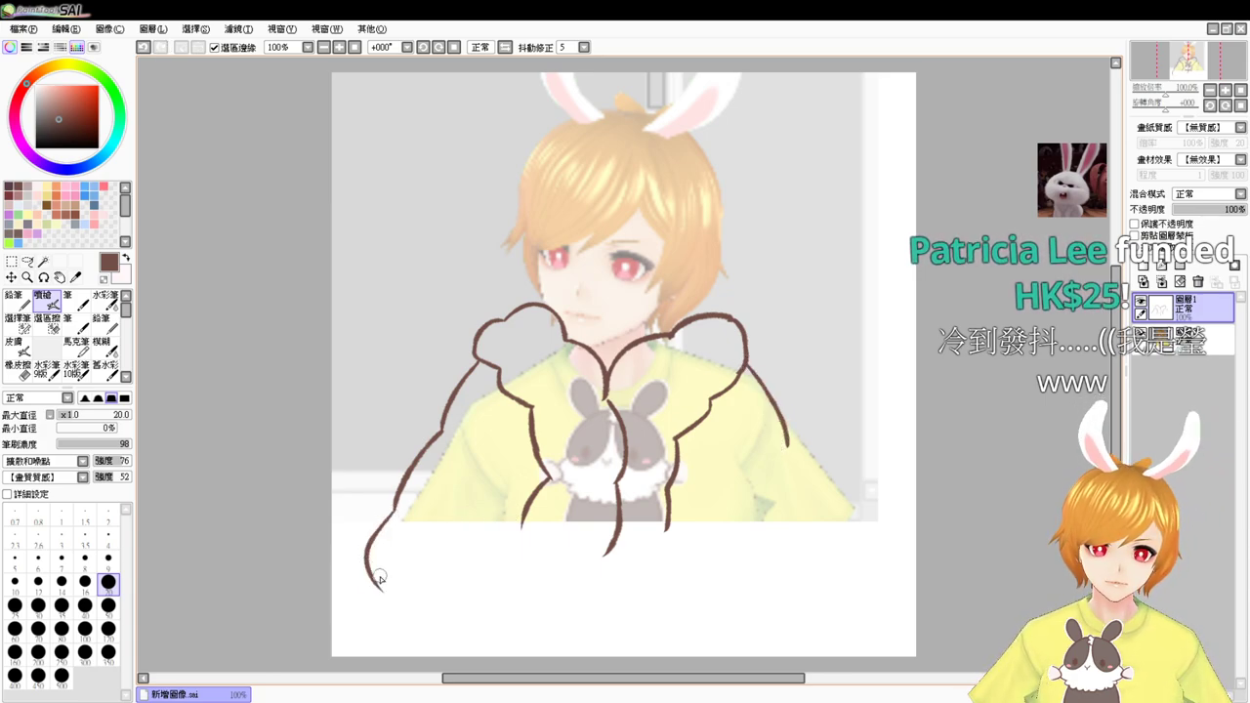
Step: Extend the left-hand sleeve line into a scalloped lower edge and draw a puffy trim below it, reaching towards the centre line
{"action": "mouse_move", "coordinate": [391, 509]}
{"action": "left_mouse_down"}
{"action": "mouse_move", "coordinate": [371, 572]}
{"action": "mouse_move", "coordinate": [430, 587]}
{"action": "mouse_move", "coordinate": [414, 594]}
{"action": "mouse_move", "coordinate": [428, 599]}
{"action": "mouse_move", "coordinate": [424, 586]}
{"action": "mouse_move", "coordinate": [471, 581]}
{"action": "mouse_move", "coordinate": [519, 538]}
{"action": "left_mouse_up"}
{"action": "key", "text": "ctrl+z"}
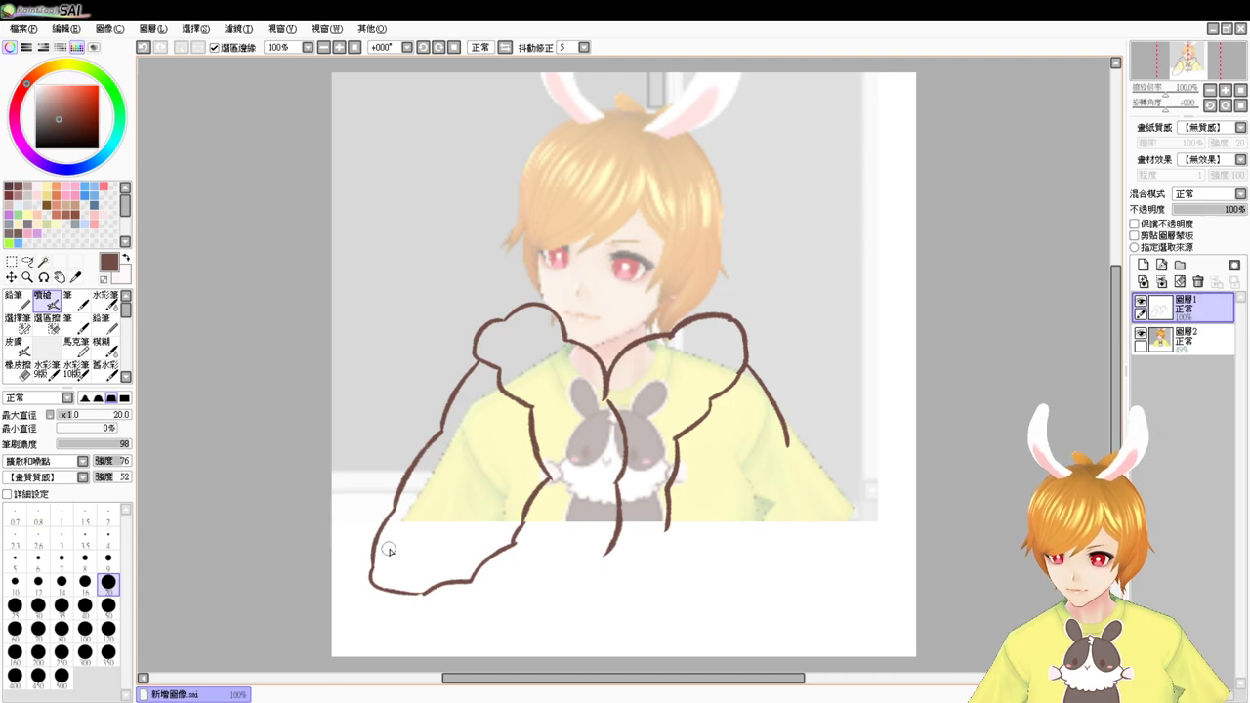
{"action": "left_click_drag", "start_coordinate": [368, 564], "coordinate": [342, 617]}
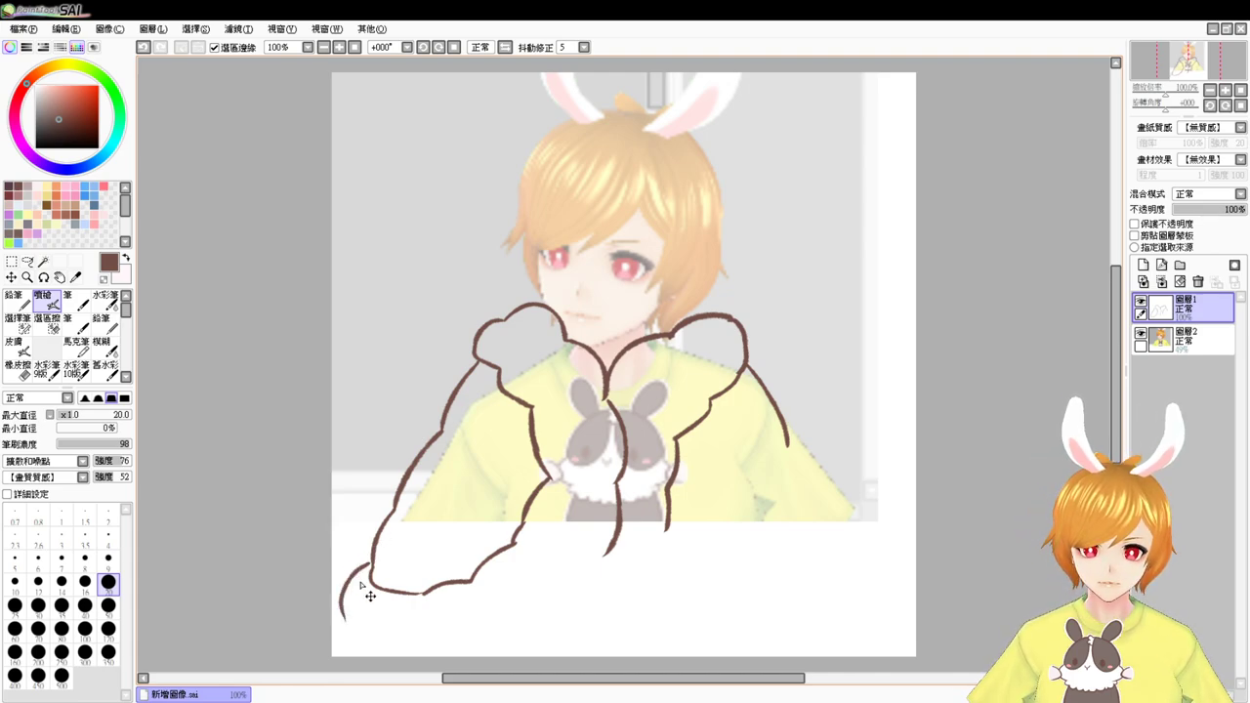
{"action": "key", "text": "ctrl+z"}
{"action": "mouse_move", "coordinate": [370, 566]}
{"action": "left_mouse_down"}
{"action": "mouse_move", "coordinate": [346, 621]}
{"action": "mouse_move", "coordinate": [341, 605]}
{"action": "mouse_move", "coordinate": [351, 627]}
{"action": "mouse_move", "coordinate": [407, 648]}
{"action": "mouse_move", "coordinate": [479, 644]}
{"action": "mouse_move", "coordinate": [594, 576]}
{"action": "left_mouse_up"}
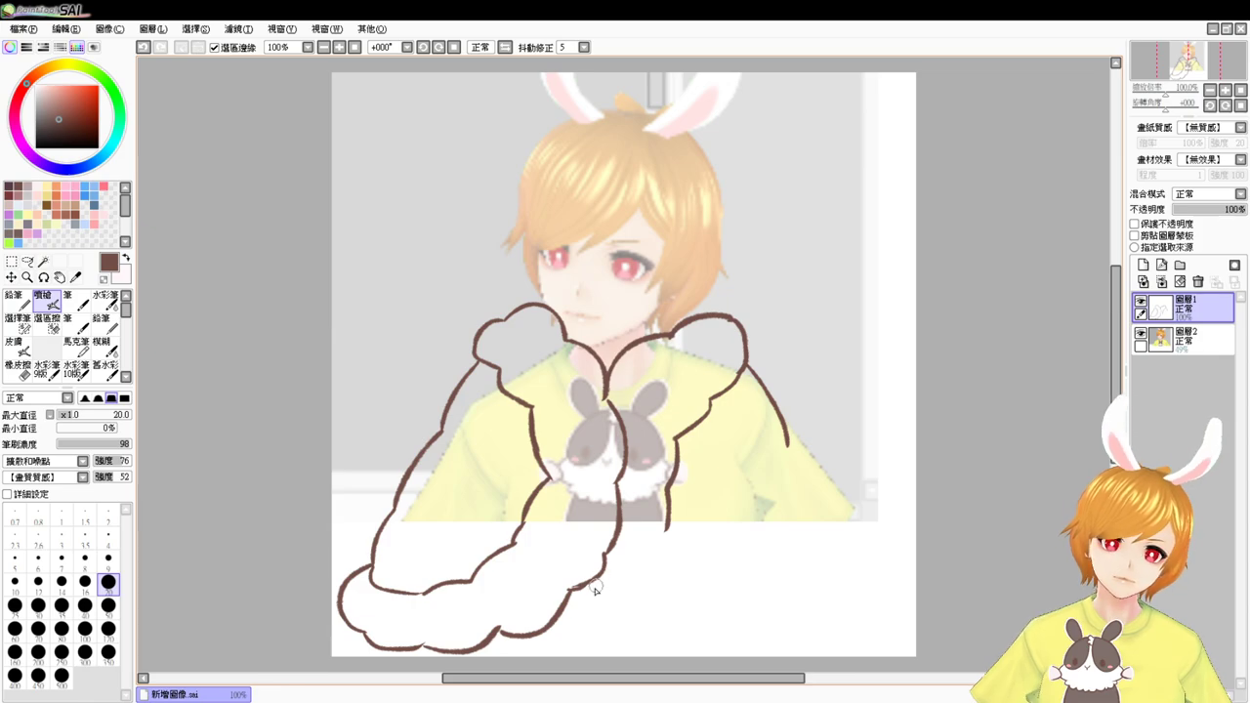
Step: Undo the trim's last strokes beside the centre line and extend the centre line downward with an outward-bulging curve
{"action": "key", "text": "ctrl+z"}
{"action": "key", "text": "ctrl+z"}
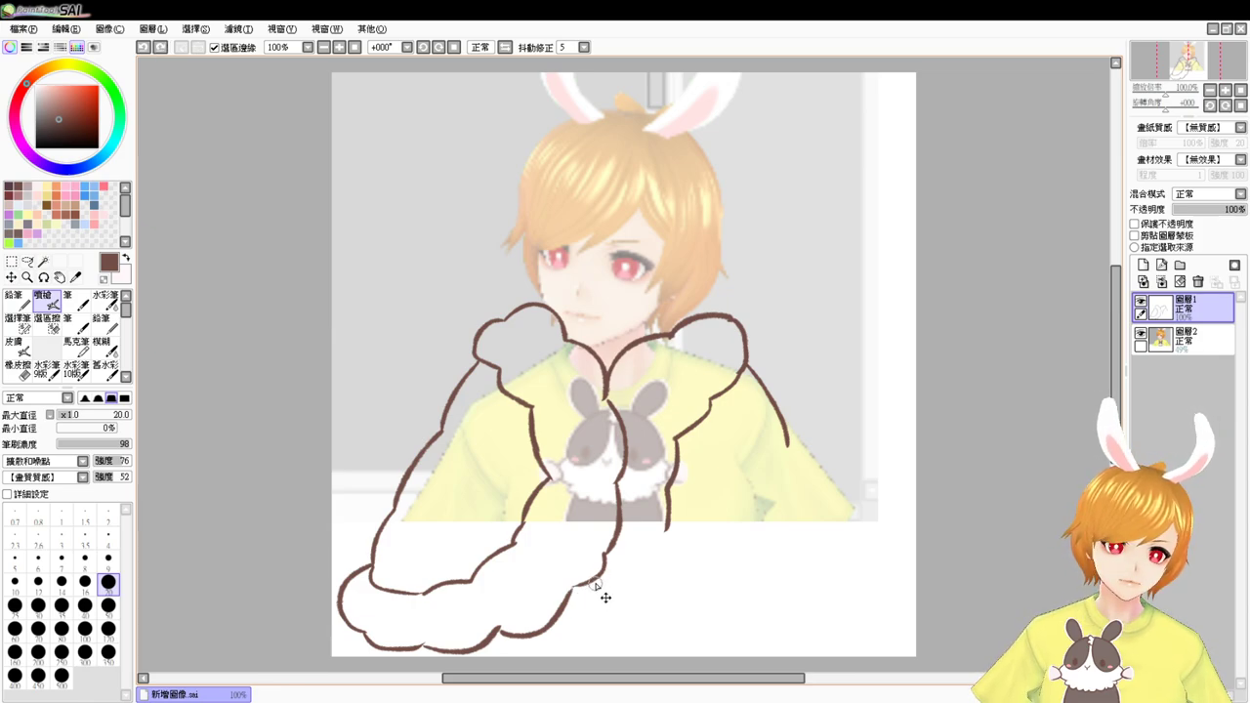
{"action": "key", "text": "ctrl+z"}
{"action": "mouse_move", "coordinate": [608, 557]}
{"action": "left_mouse_down"}
{"action": "mouse_move", "coordinate": [597, 625]}
{"action": "mouse_move", "coordinate": [558, 625]}
{"action": "mouse_move", "coordinate": [598, 633]}
{"action": "left_mouse_up"}
{"action": "key", "text": "ctrl+z"}
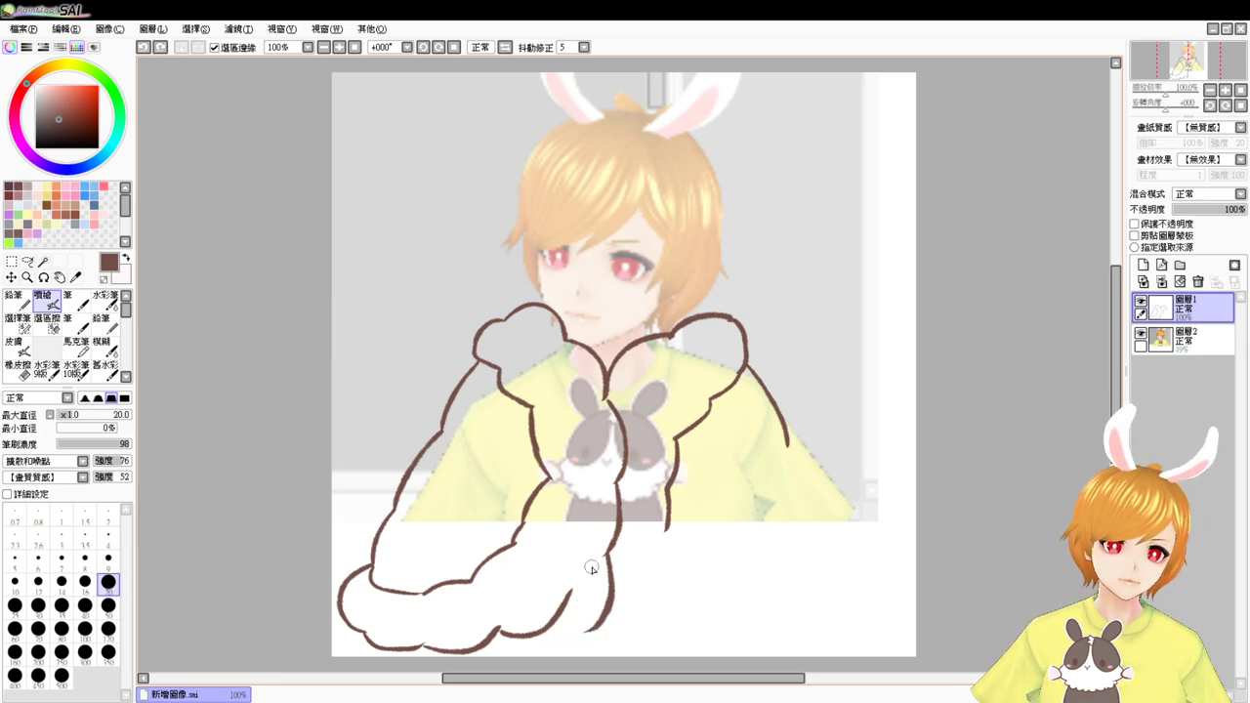
Step: Erase the trim's loose lower end and redraw its last scallop so it joins the centre line's curve
{"action": "key", "text": "e"}
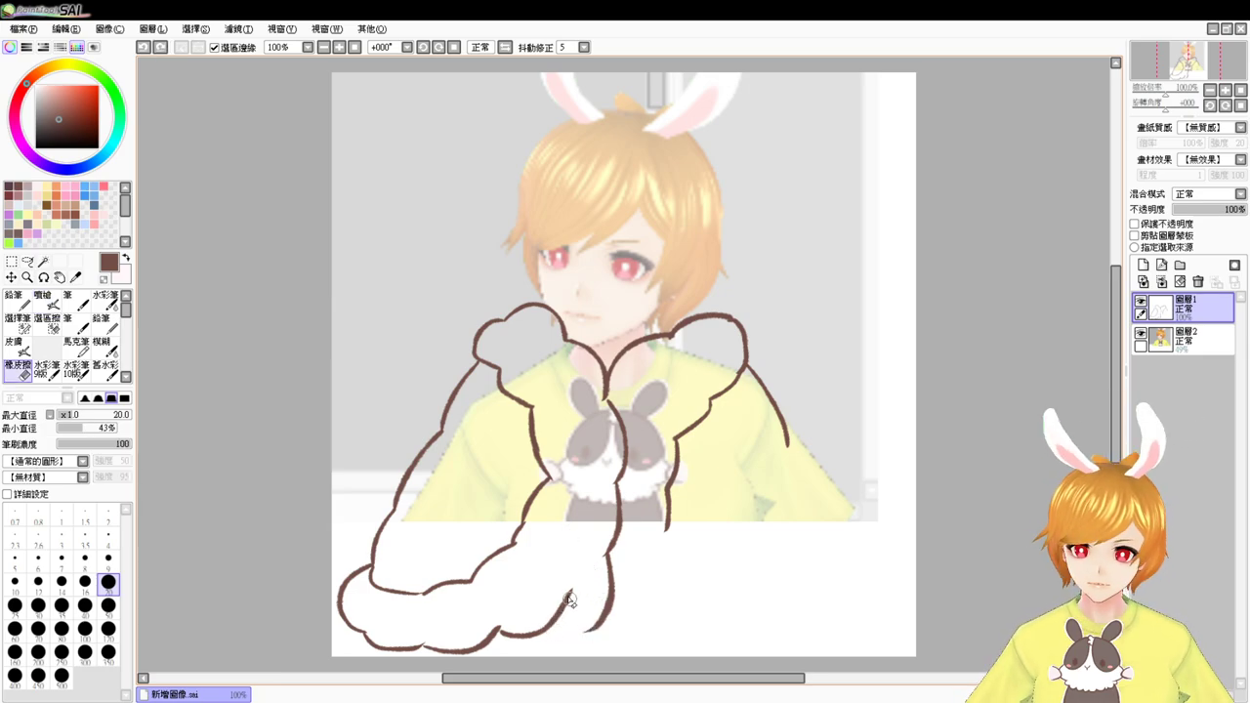
{"action": "mouse_move", "coordinate": [570, 592]}
{"action": "left_mouse_down"}
{"action": "mouse_move", "coordinate": [542, 632]}
{"action": "mouse_move", "coordinate": [524, 639]}
{"action": "mouse_move", "coordinate": [529, 614]}
{"action": "mouse_move", "coordinate": [504, 644]}
{"action": "mouse_move", "coordinate": [512, 623]}
{"action": "mouse_move", "coordinate": [498, 629]}
{"action": "mouse_move", "coordinate": [526, 634]}
{"action": "mouse_move", "coordinate": [553, 613]}
{"action": "mouse_move", "coordinate": [532, 640]}
{"action": "mouse_move", "coordinate": [597, 618]}
{"action": "left_mouse_up"}
{"action": "key", "text": "v"}
{"action": "key", "text": "ctrl+z"}
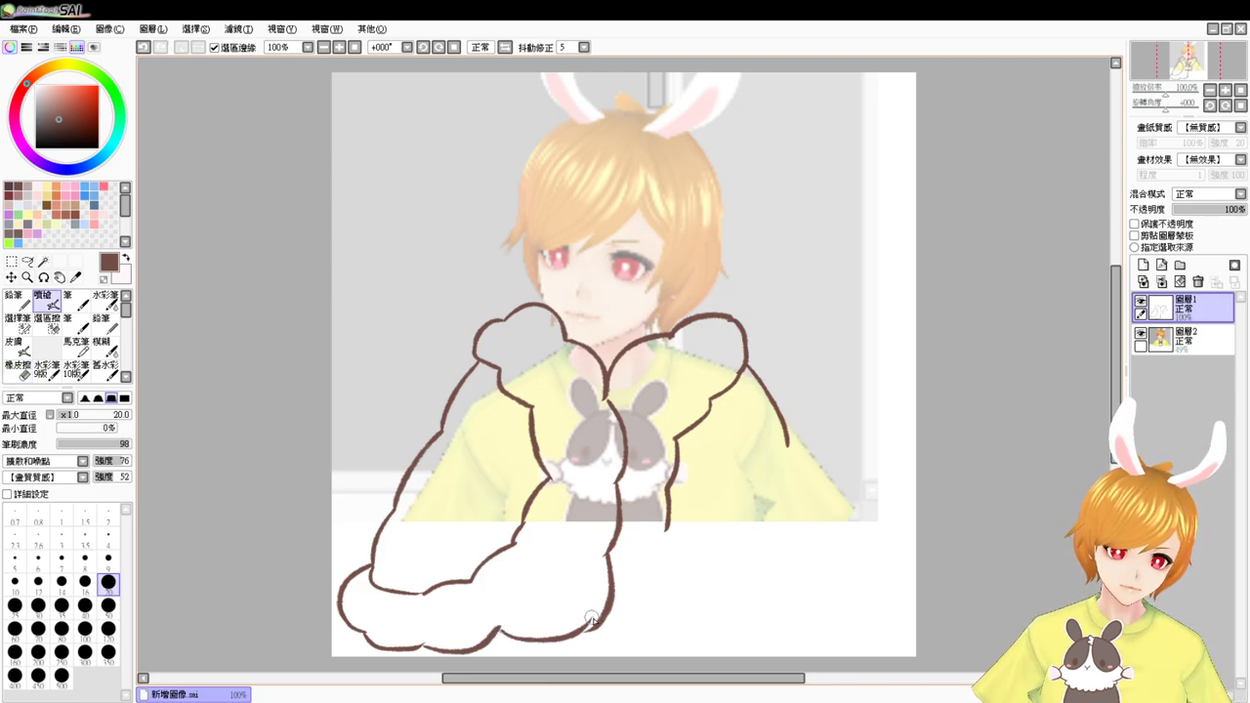
{"action": "key", "text": "ctrl+z"}
{"action": "mouse_move", "coordinate": [500, 630]}
{"action": "left_mouse_down"}
{"action": "mouse_move", "coordinate": [590, 625]}
{"action": "mouse_move", "coordinate": [598, 613]}
{"action": "left_mouse_up"}
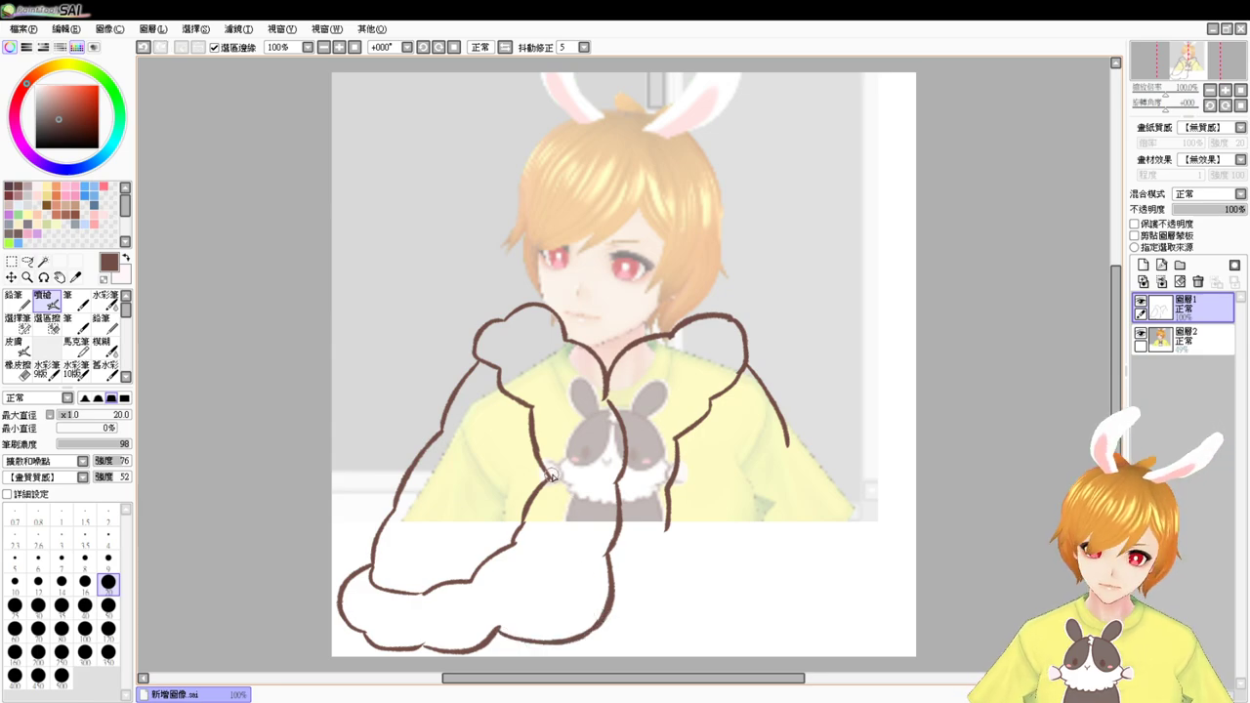
Step: Erase the left-hand inner edge below the bunny's paw and redraw it closer to the centre line, with a scalloped lower edge
{"action": "key", "text": "e"}
{"action": "mouse_move", "coordinate": [552, 475]}
{"action": "left_mouse_down"}
{"action": "mouse_move", "coordinate": [505, 557]}
{"action": "mouse_move", "coordinate": [464, 585]}
{"action": "mouse_move", "coordinate": [424, 586]}
{"action": "left_mouse_up"}
{"action": "key", "text": "v"}
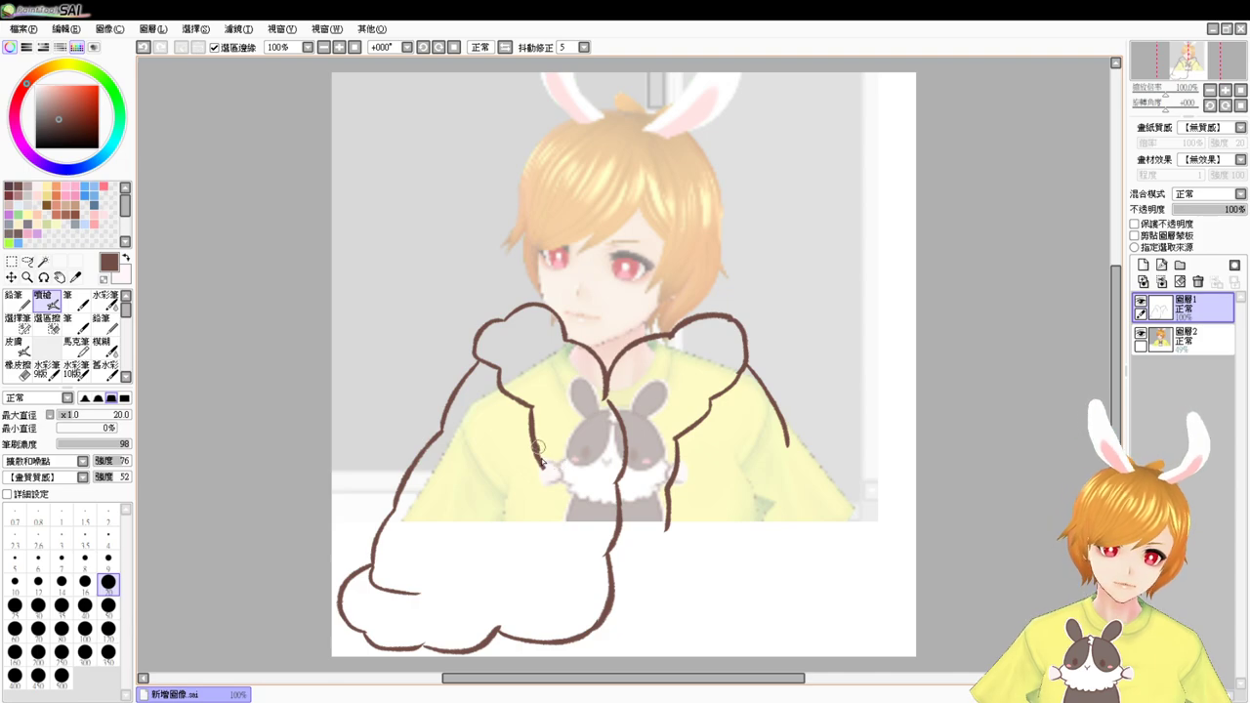
{"action": "mouse_move", "coordinate": [540, 458]}
{"action": "left_mouse_down"}
{"action": "mouse_move", "coordinate": [569, 488]}
{"action": "mouse_move", "coordinate": [555, 547]}
{"action": "left_mouse_up"}
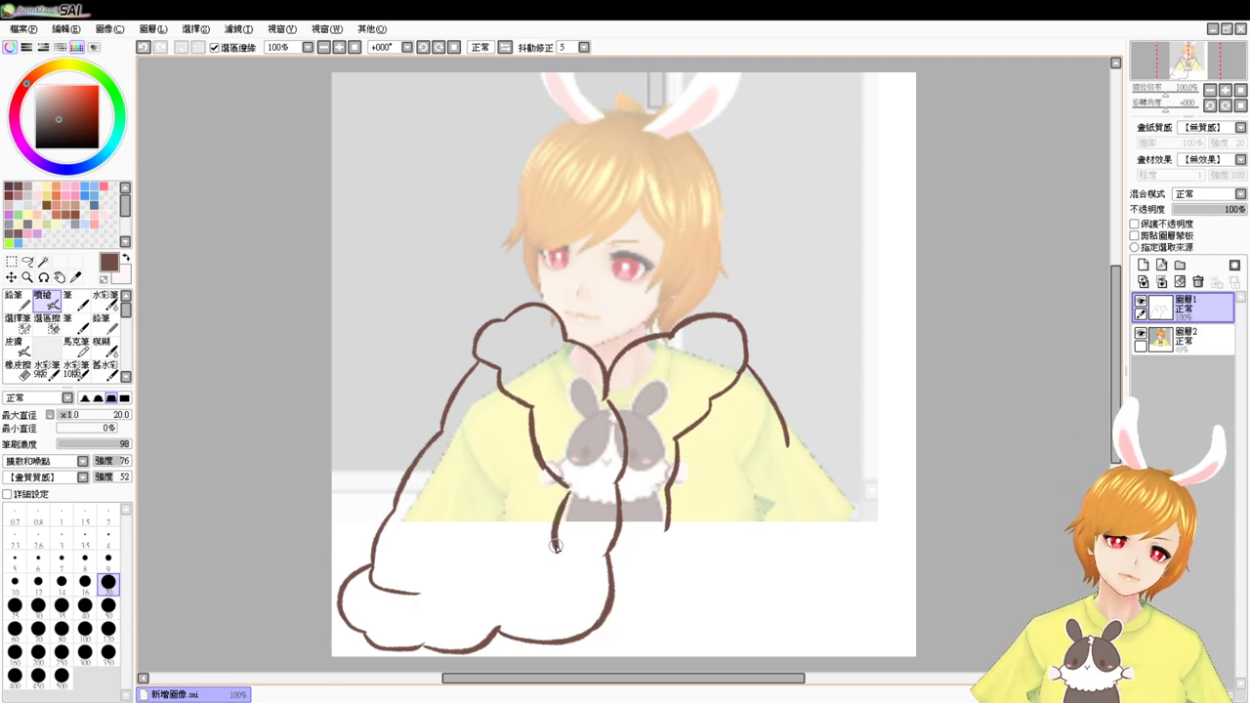
{"action": "mouse_move", "coordinate": [415, 592]}
{"action": "left_mouse_down"}
{"action": "mouse_move", "coordinate": [447, 606]}
{"action": "mouse_move", "coordinate": [504, 583]}
{"action": "mouse_move", "coordinate": [455, 593]}
{"action": "mouse_move", "coordinate": [501, 591]}
{"action": "mouse_move", "coordinate": [528, 564]}
{"action": "left_mouse_up"}
{"action": "key", "text": "ctrl+z"}
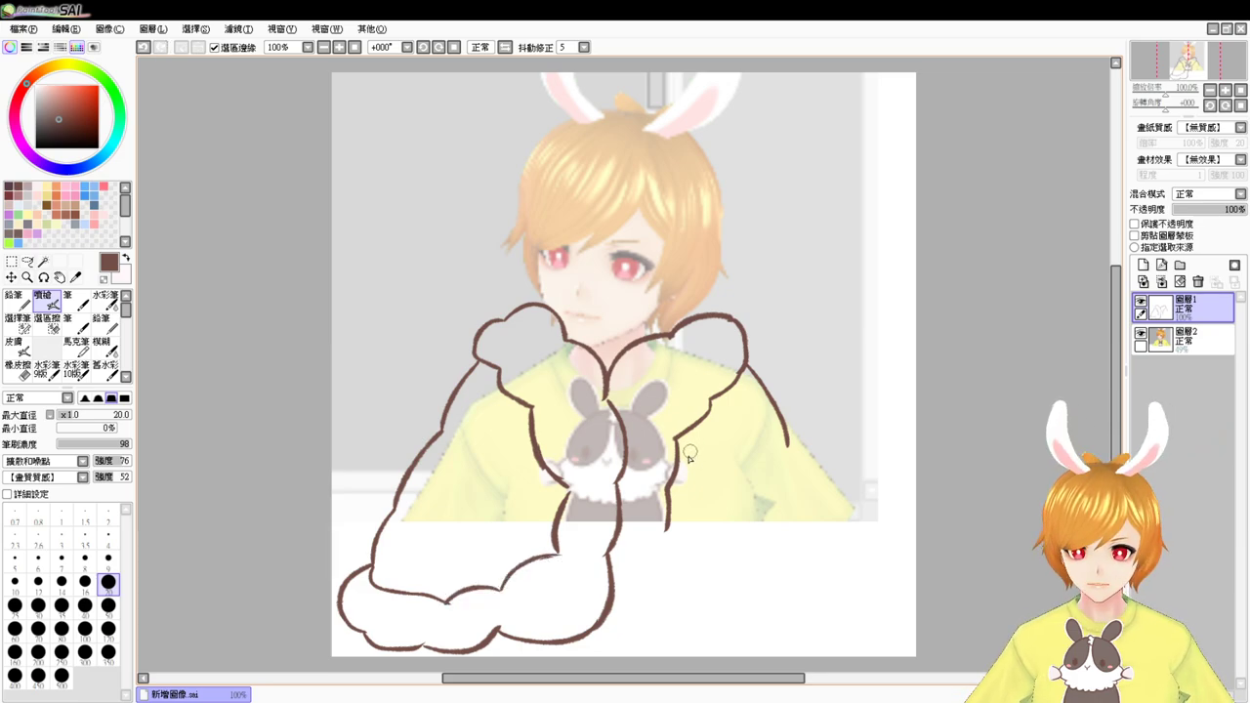
Step: Erase the lower part of the right-hand inner edge and redraw its end pointing towards the bunny's face
{"action": "key", "text": "e"}
{"action": "mouse_move", "coordinate": [680, 435]}
{"action": "left_mouse_down"}
{"action": "mouse_move", "coordinate": [657, 458]}
{"action": "mouse_move", "coordinate": [674, 471]}
{"action": "mouse_move", "coordinate": [674, 534]}
{"action": "left_mouse_up"}
{"action": "key", "text": "e"}
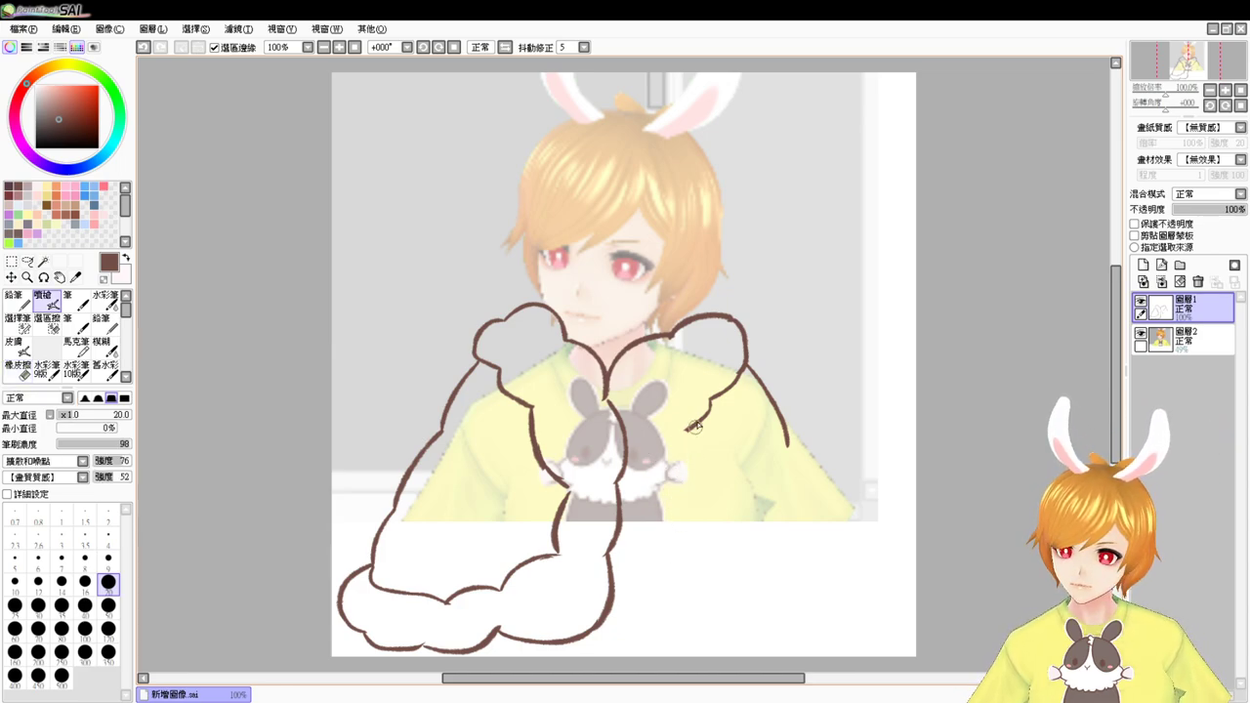
{"action": "left_click_drag", "start_coordinate": [697, 420], "coordinate": [658, 444]}
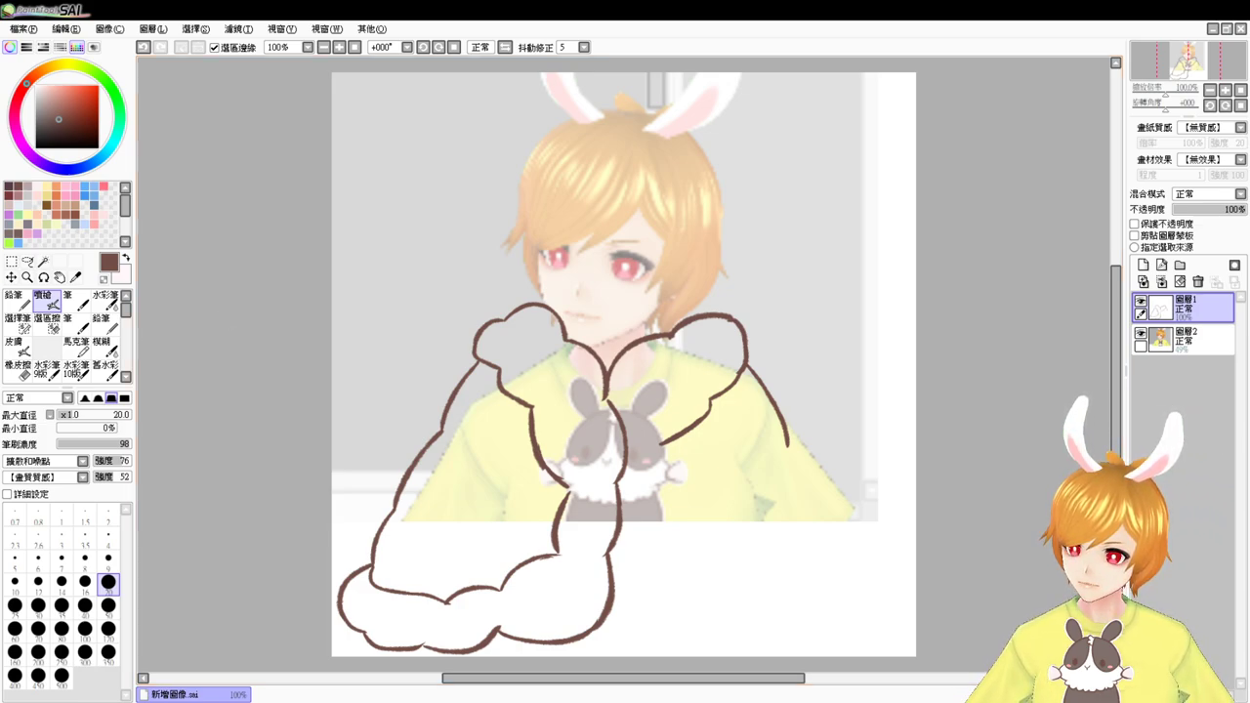
{"action": "key", "text": "alt+Tab"}
{"action": "key", "text": "alt+Tab"}
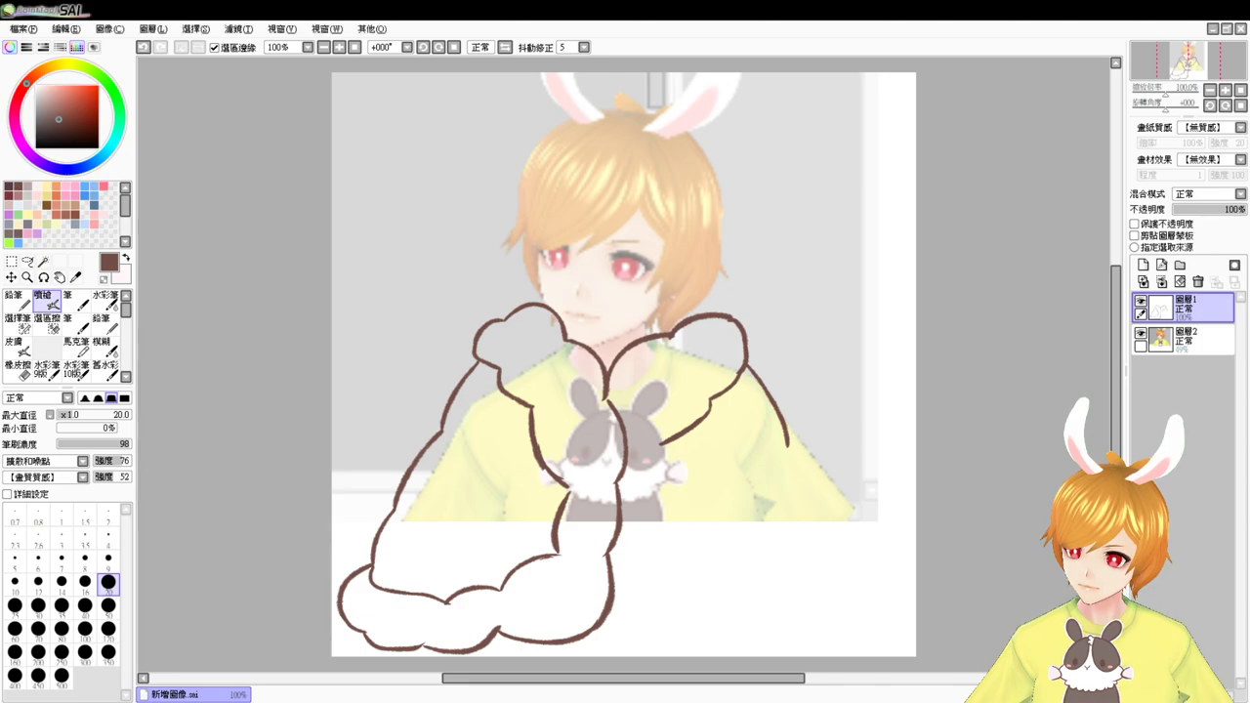
{"action": "key", "text": "alt+Tab"}
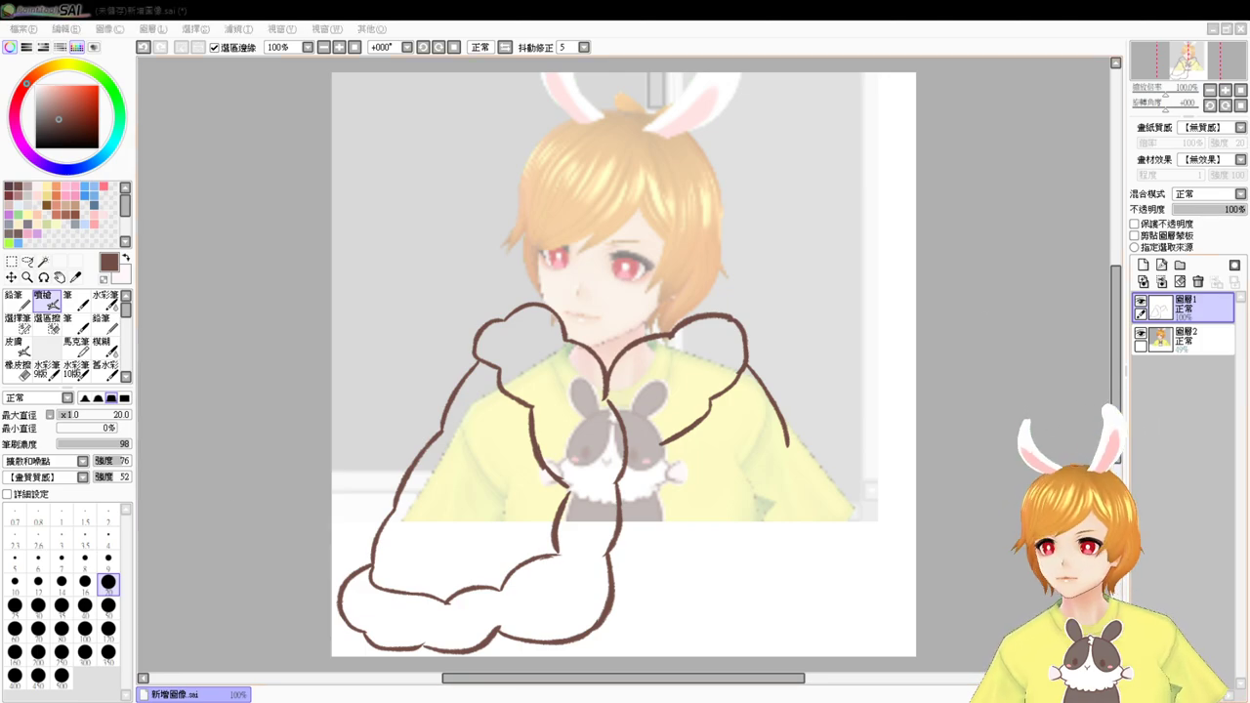
{"action": "left_click", "coordinate": [984, 481]}
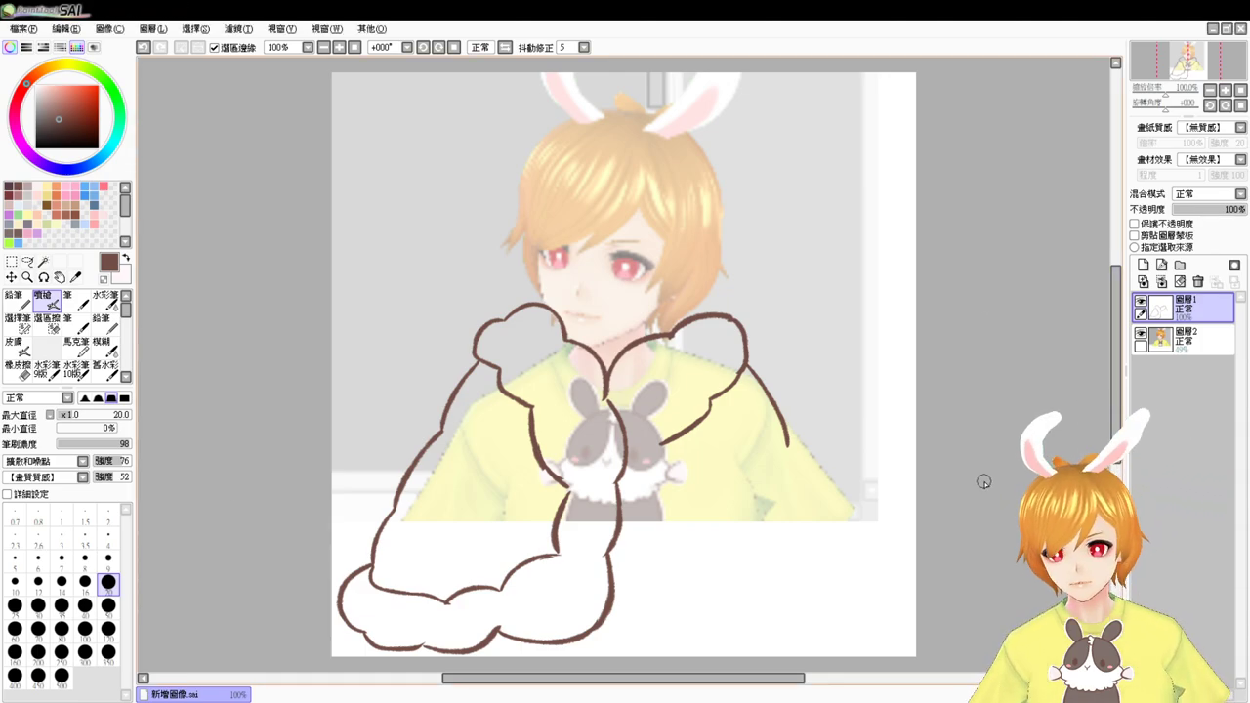
Step: Erase the right-hand inner edge below the shoulder bump and redraw it as two scallops ending at the bunny's face
{"action": "key", "text": "e"}
{"action": "mouse_move", "coordinate": [711, 404]}
{"action": "left_mouse_down"}
{"action": "mouse_move", "coordinate": [654, 465]}
{"action": "mouse_move", "coordinate": [669, 431]}
{"action": "mouse_move", "coordinate": [654, 450]}
{"action": "mouse_move", "coordinate": [739, 371]}
{"action": "mouse_move", "coordinate": [695, 386]}
{"action": "mouse_move", "coordinate": [650, 446]}
{"action": "left_mouse_up"}
{"action": "key", "text": "v"}
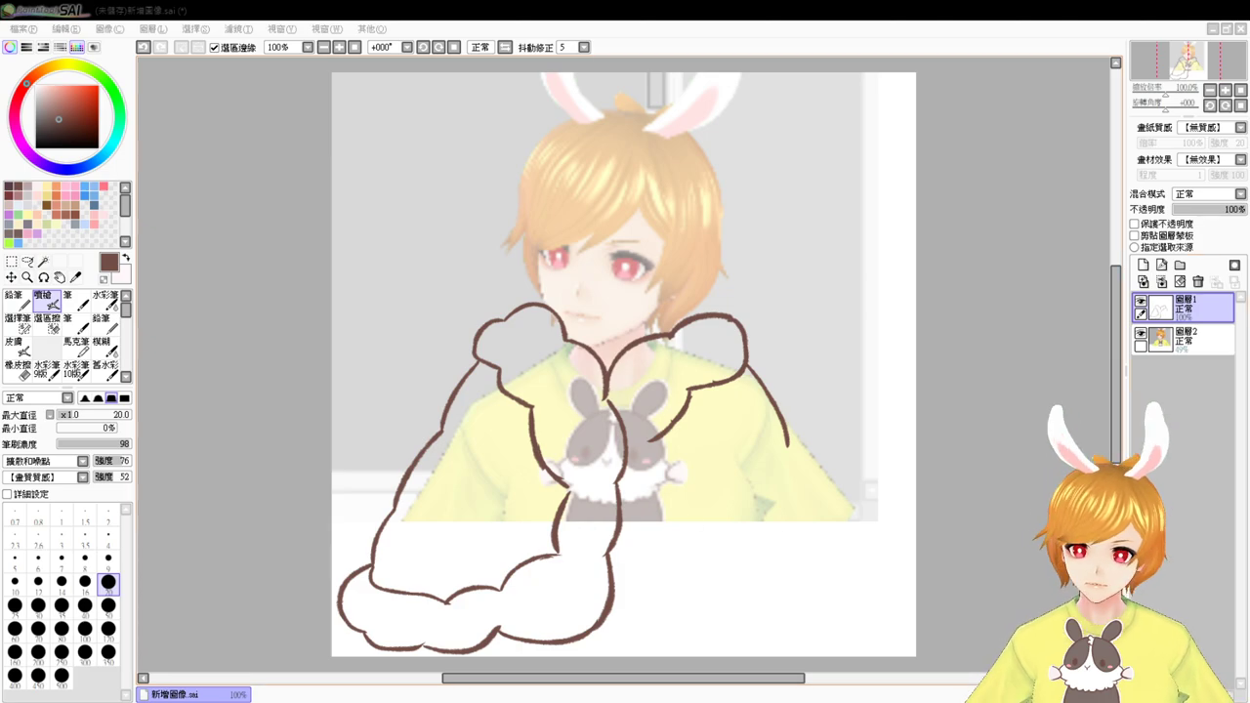
Step: Draw a scalloped bottom edge from the lower end of the centre line towards the right-hand side of the canvas
{"action": "left_click", "coordinate": [1023, 556]}
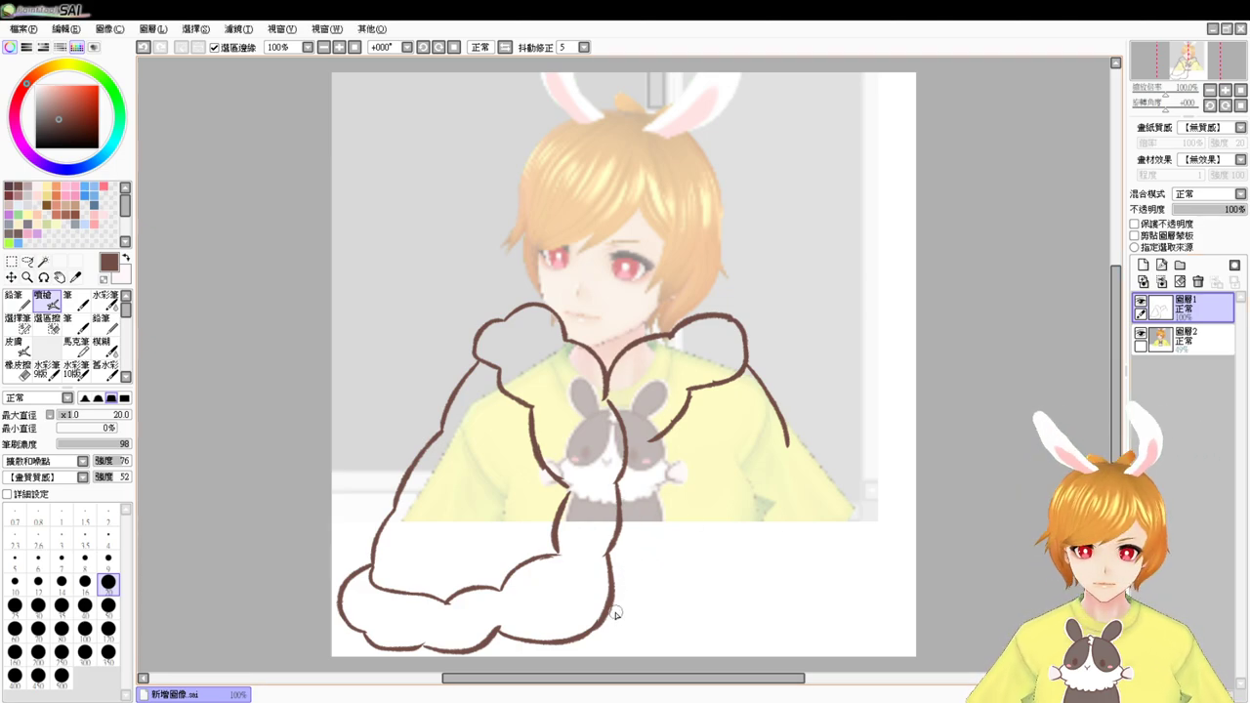
{"action": "mouse_move", "coordinate": [612, 613]}
{"action": "left_mouse_down"}
{"action": "mouse_move", "coordinate": [676, 641]}
{"action": "mouse_move", "coordinate": [781, 637]}
{"action": "left_mouse_up"}
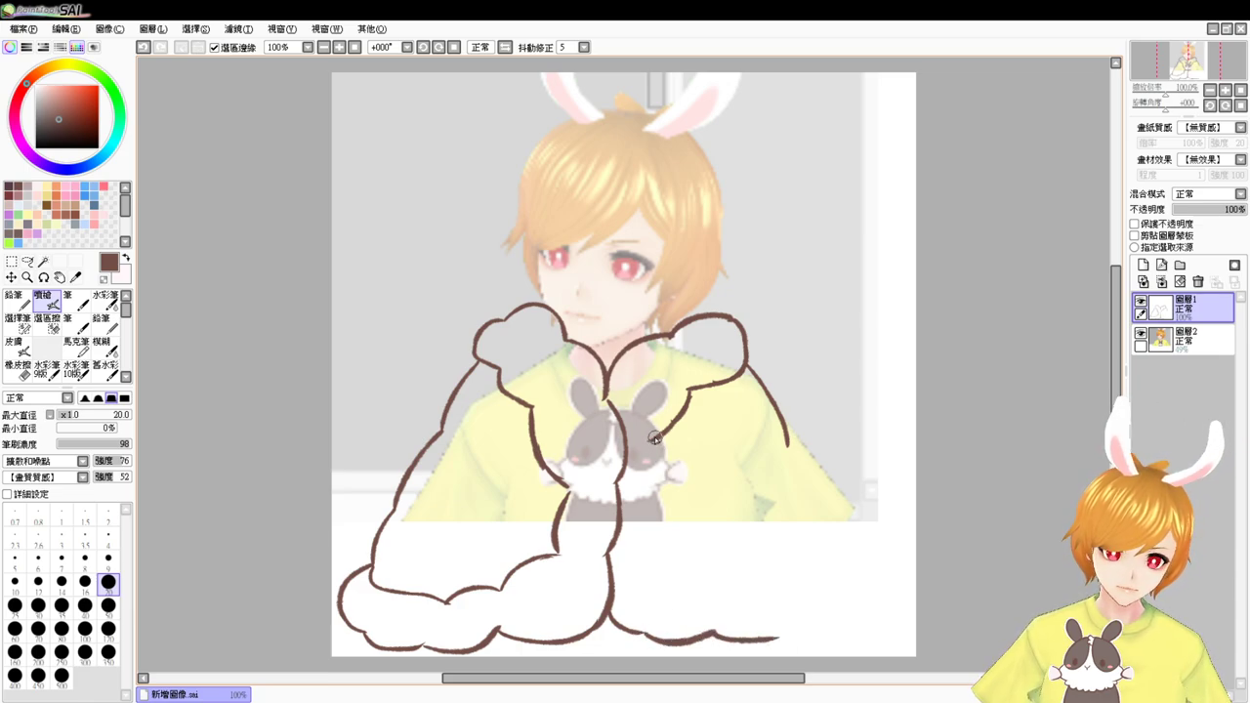
Step: Extend the right-hand inner edge from the bunny's face downward and continue it into the scalloped upper edge of the hem trim
{"action": "left_click_drag", "start_coordinate": [651, 440], "coordinate": [653, 500]}
{"action": "key", "text": "ctrl+z"}
{"action": "mouse_move", "coordinate": [656, 454]}
{"action": "left_mouse_down"}
{"action": "mouse_move", "coordinate": [653, 575]}
{"action": "mouse_move", "coordinate": [717, 599]}
{"action": "mouse_move", "coordinate": [787, 606]}
{"action": "left_mouse_up"}
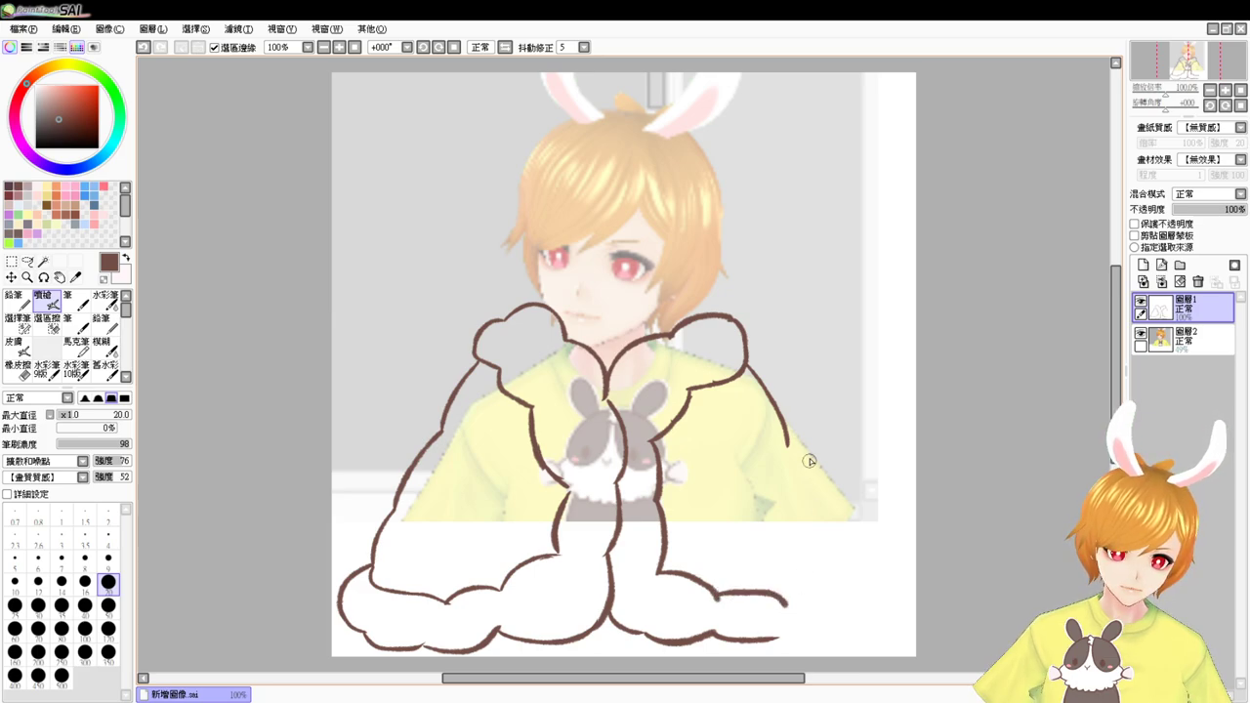
Step: Draw the right-hand outer edge in scallops down to the hem trim and close the trim with a rounded outer end
{"action": "left_click_drag", "start_coordinate": [787, 445], "coordinate": [807, 488]}
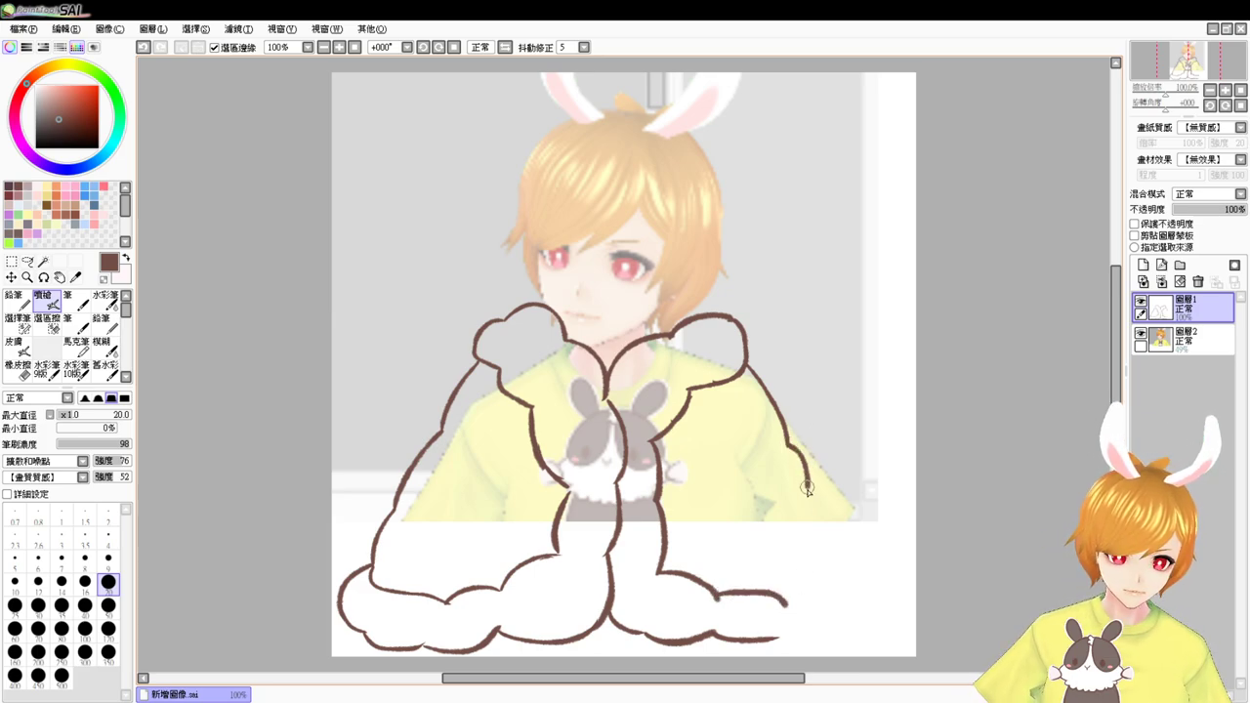
{"action": "key", "text": "ctrl+z"}
{"action": "left_click_drag", "start_coordinate": [790, 445], "coordinate": [843, 586]}
{"action": "key", "text": "ctrl+z"}
{"action": "left_click_drag", "start_coordinate": [814, 494], "coordinate": [852, 584]}
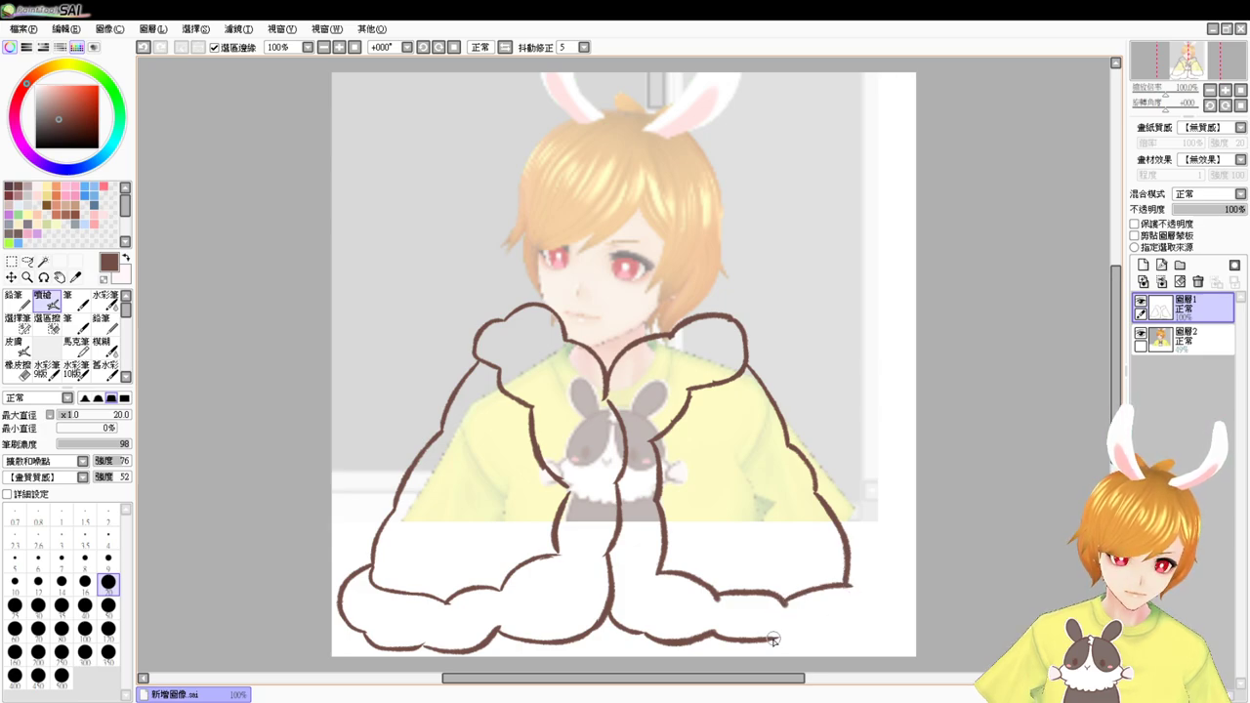
{"action": "left_click_drag", "start_coordinate": [774, 639], "coordinate": [818, 640]}
{"action": "mouse_move", "coordinate": [848, 567]}
{"action": "left_mouse_down"}
{"action": "mouse_move", "coordinate": [855, 617]}
{"action": "mouse_move", "coordinate": [823, 638]}
{"action": "left_mouse_up"}
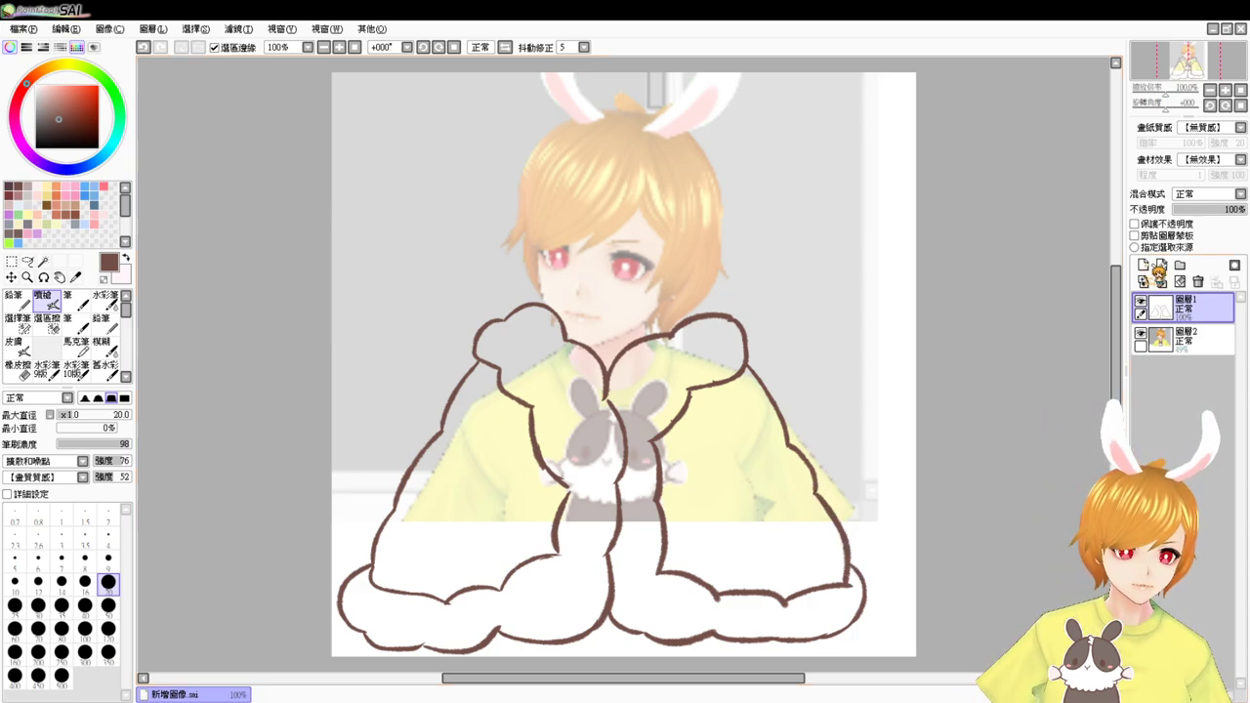
Step: Shift the whole coat outline slightly right and down, and stretch it a little wider towards the right
{"action": "mouse_move", "coordinate": [1236, 209]}
{"action": "left_mouse_down"}
{"action": "mouse_move", "coordinate": [1224, 211]}
{"action": "mouse_move", "coordinate": [1246, 209]}
{"action": "left_mouse_up"}
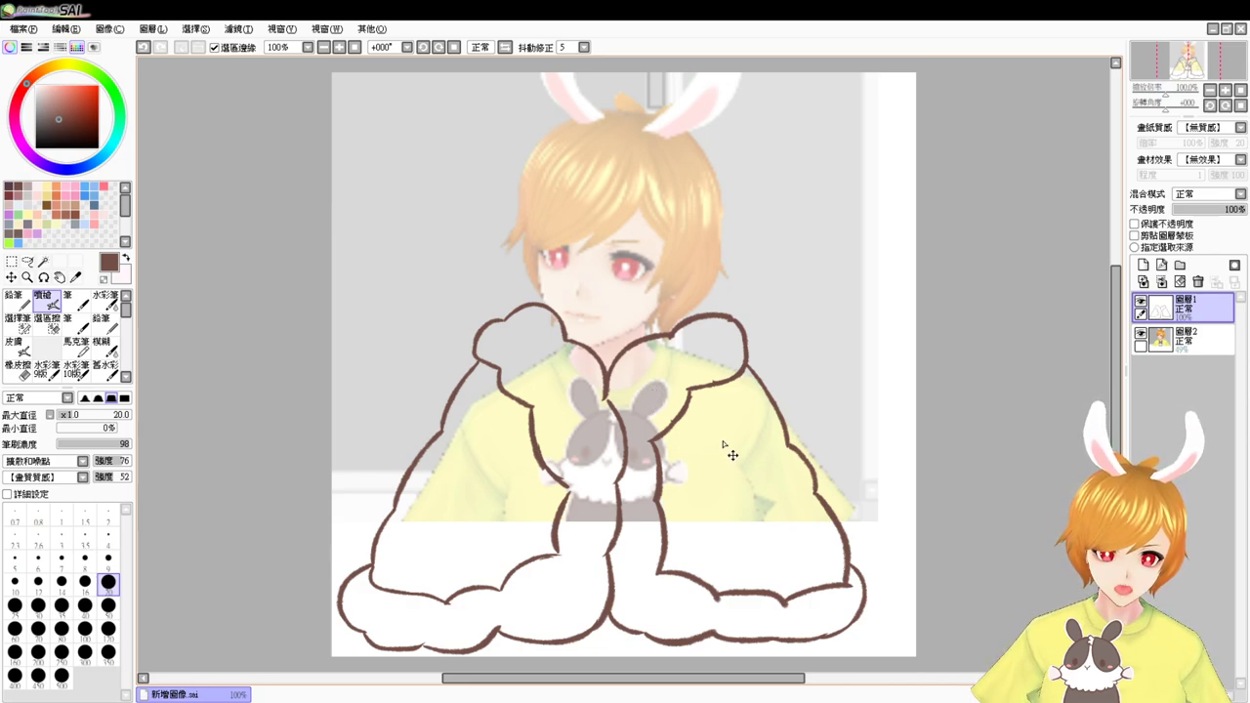
{"action": "left_click_drag", "start_coordinate": [723, 443], "coordinate": [730, 448]}
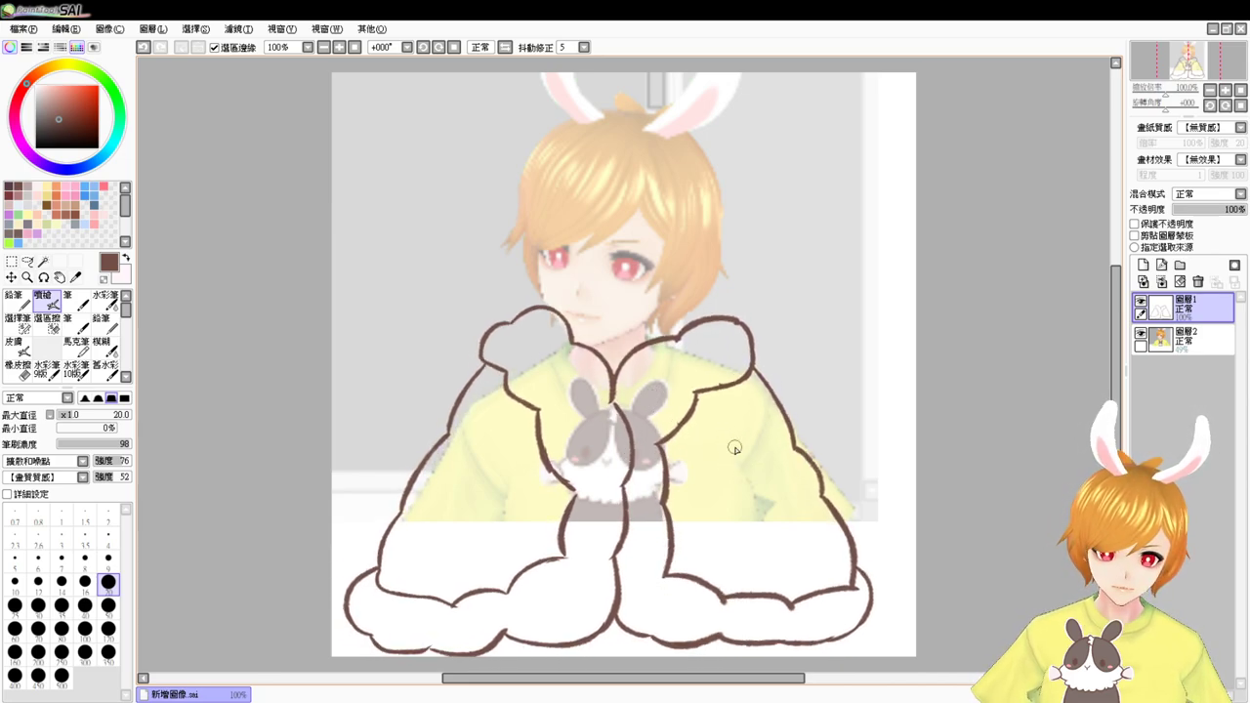
{"action": "key", "text": "ctrl+t"}
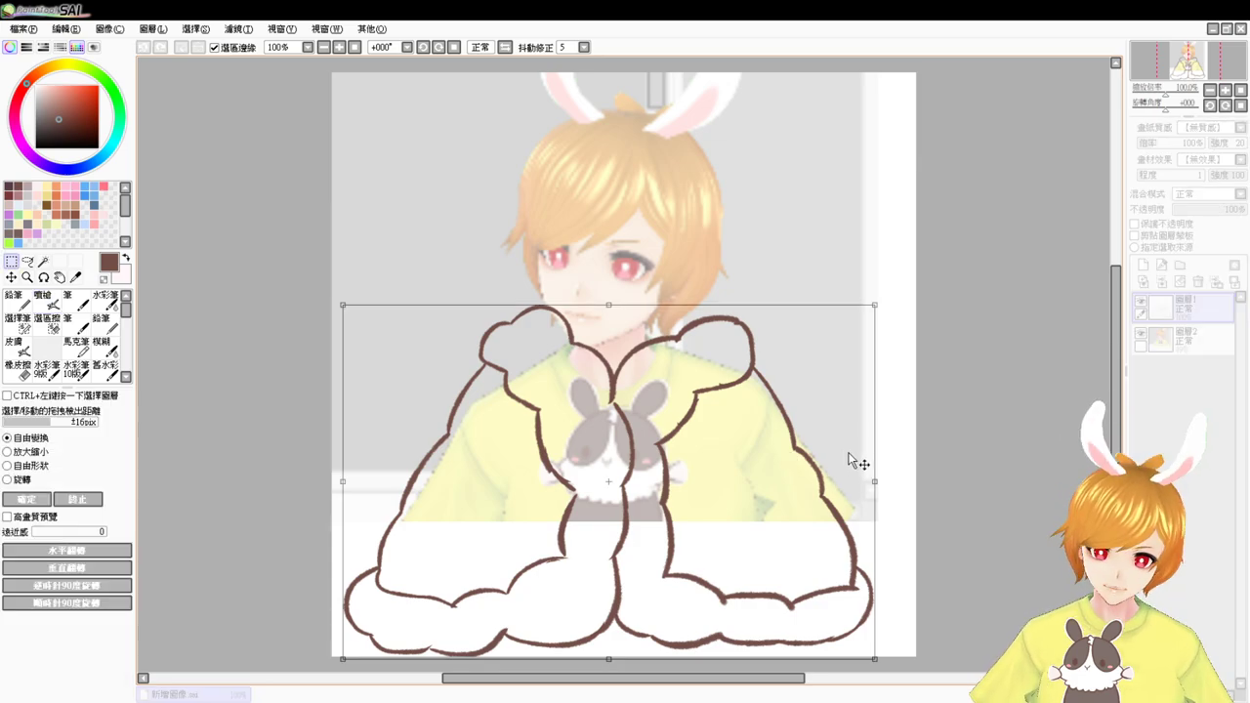
{"action": "left_click_drag", "start_coordinate": [872, 481], "coordinate": [889, 481]}
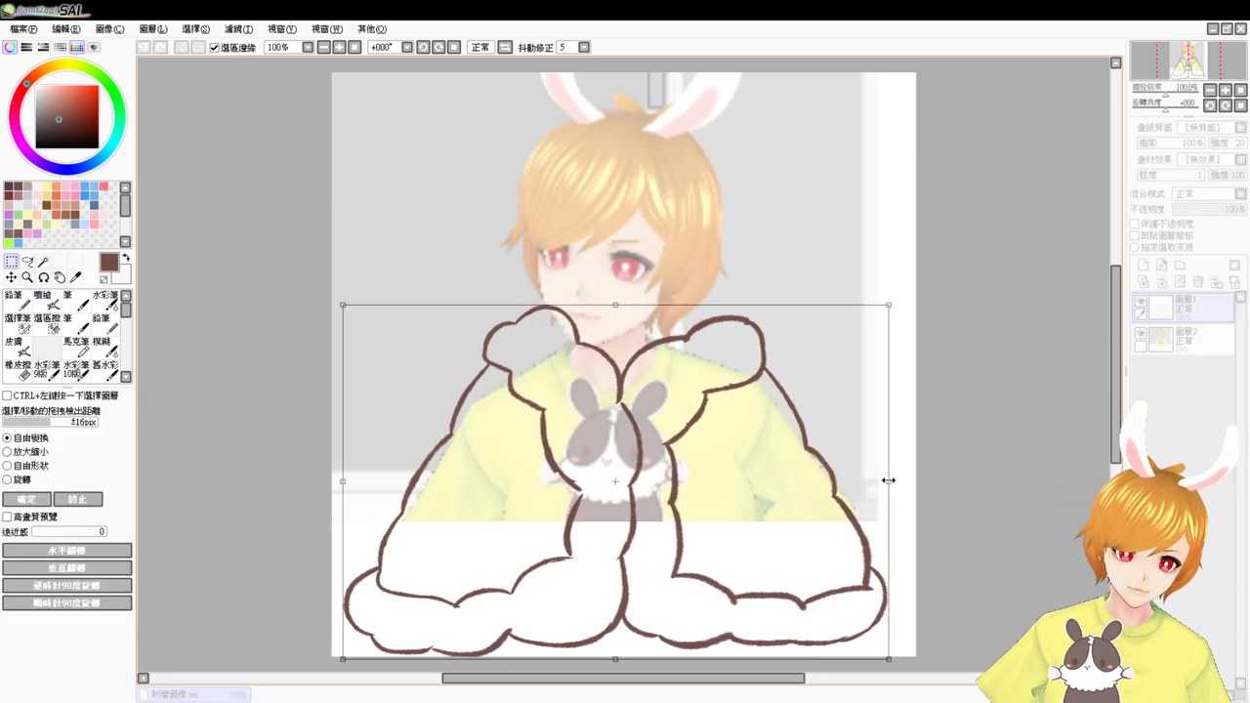
{"action": "key", "text": "Return"}
Step: Erase the left-hand collar bump and neckline and redraw them with a smaller bump, joining the centre line between the bunny's ears
{"action": "key", "text": "e"}
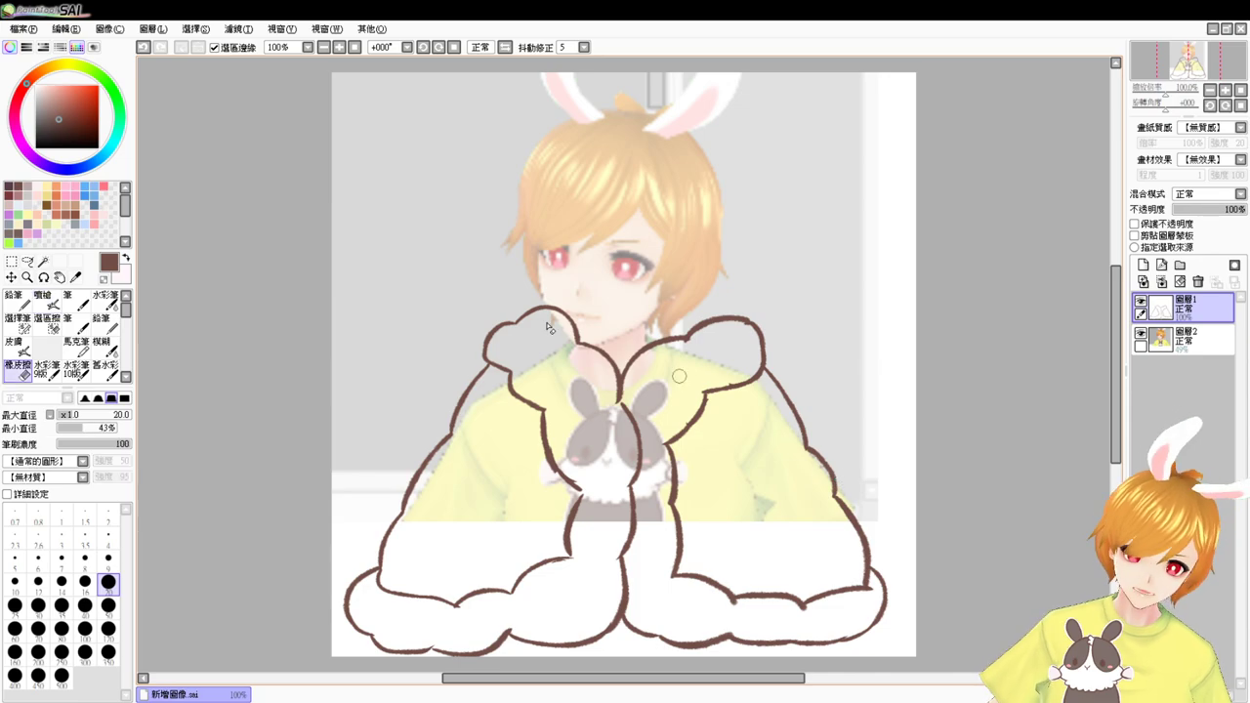
{"action": "mouse_move", "coordinate": [519, 321]}
{"action": "left_mouse_down"}
{"action": "mouse_move", "coordinate": [570, 316]}
{"action": "mouse_move", "coordinate": [614, 383]}
{"action": "left_mouse_up"}
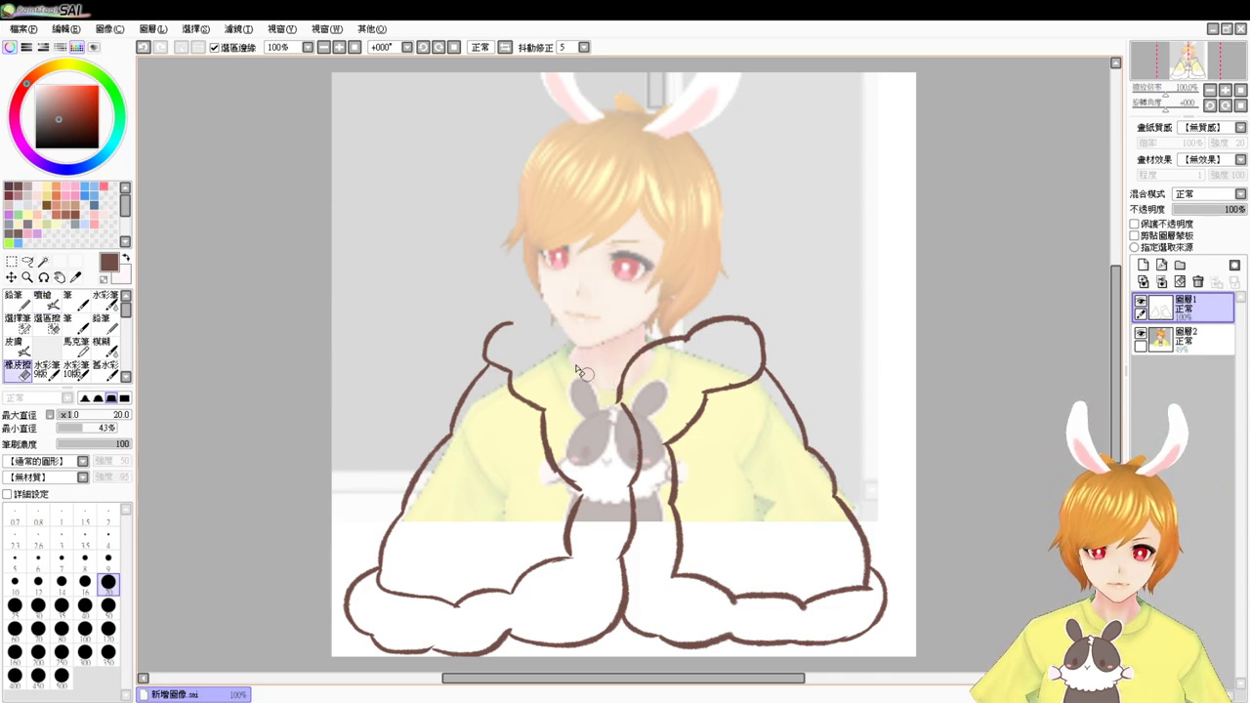
{"action": "key", "text": "b"}
{"action": "mouse_move", "coordinate": [493, 335]}
{"action": "left_mouse_down"}
{"action": "mouse_move", "coordinate": [542, 344]}
{"action": "mouse_move", "coordinate": [534, 331]}
{"action": "mouse_move", "coordinate": [629, 448]}
{"action": "mouse_move", "coordinate": [607, 417]}
{"action": "mouse_move", "coordinate": [624, 431]}
{"action": "mouse_move", "coordinate": [628, 475]}
{"action": "left_mouse_up"}
{"action": "key", "text": "ctrl+z"}
{"action": "key", "text": "e"}
{"action": "left_click_drag", "start_coordinate": [621, 405], "coordinate": [640, 478]}
{"action": "key", "text": "b"}
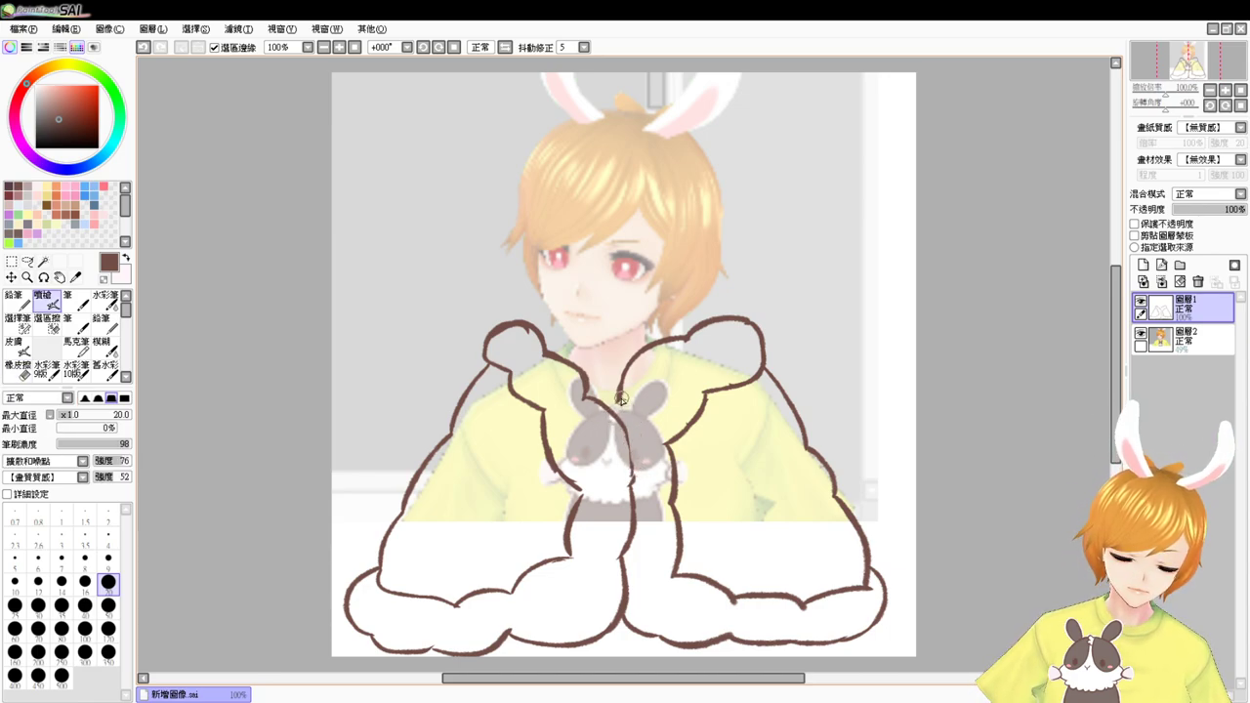
{"action": "left_click_drag", "start_coordinate": [622, 396], "coordinate": [616, 412]}
Step: Erase the right-hand collar bump and neckline and redraw them as a short scallop and a smaller rounded bump
{"action": "key", "text": "e"}
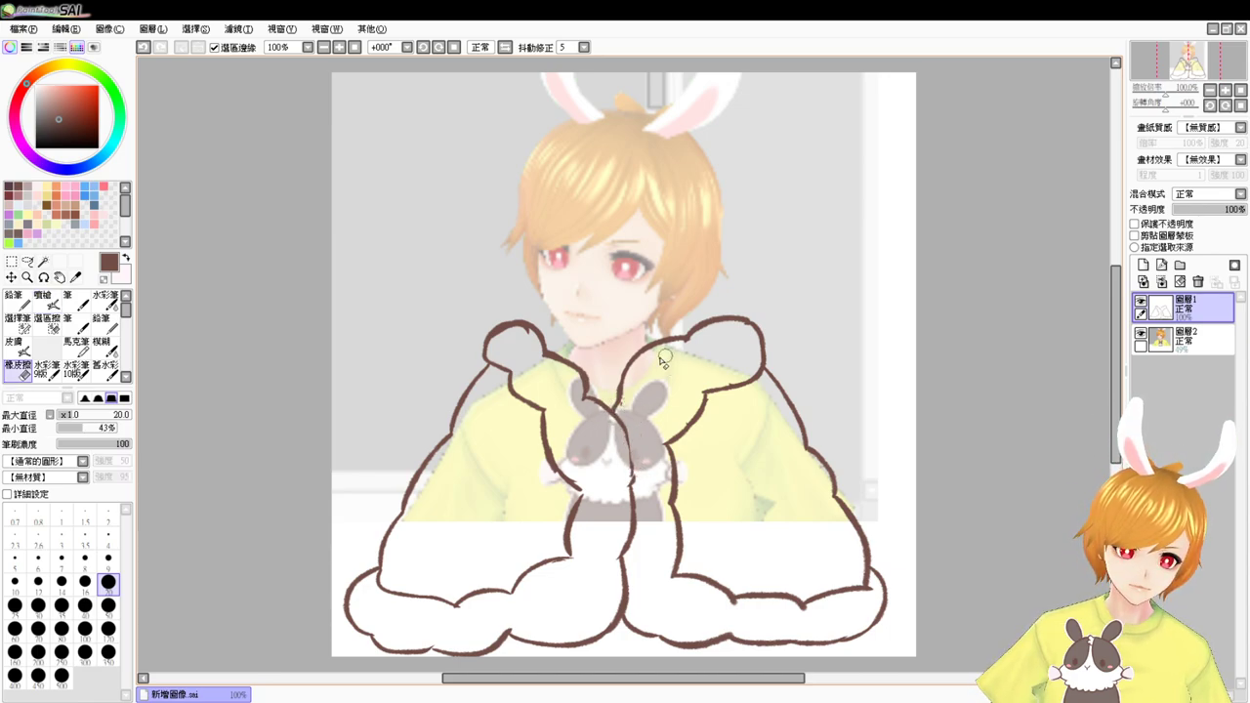
{"action": "mouse_move", "coordinate": [668, 344]}
{"action": "left_mouse_down"}
{"action": "mouse_move", "coordinate": [709, 337]}
{"action": "mouse_move", "coordinate": [763, 363]}
{"action": "left_mouse_up"}
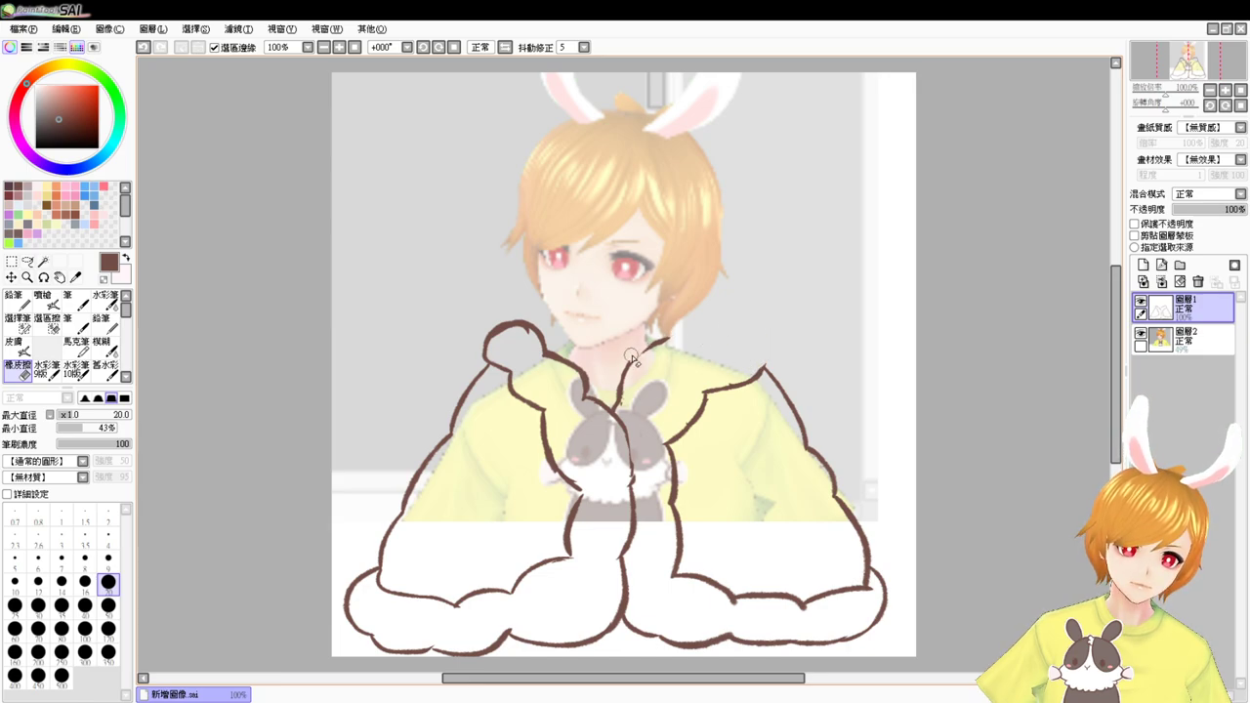
{"action": "key", "text": "v"}
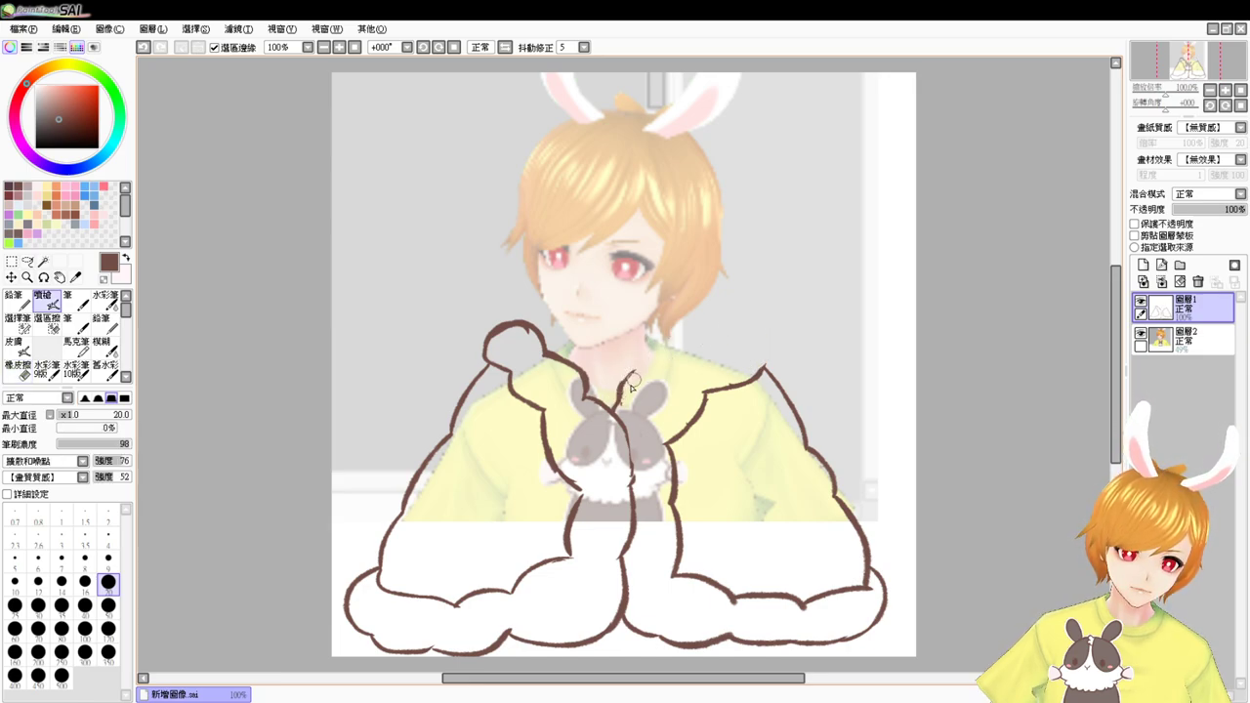
{"action": "mouse_move", "coordinate": [618, 401]}
{"action": "left_mouse_down"}
{"action": "mouse_move", "coordinate": [707, 331]}
{"action": "mouse_move", "coordinate": [678, 341]}
{"action": "mouse_move", "coordinate": [736, 335]}
{"action": "mouse_move", "coordinate": [737, 383]}
{"action": "mouse_move", "coordinate": [764, 365]}
{"action": "mouse_move", "coordinate": [739, 397]}
{"action": "mouse_move", "coordinate": [750, 365]}
{"action": "mouse_move", "coordinate": [775, 387]}
{"action": "left_mouse_up"}
{"action": "key", "text": "e"}
{"action": "key", "text": "b"}
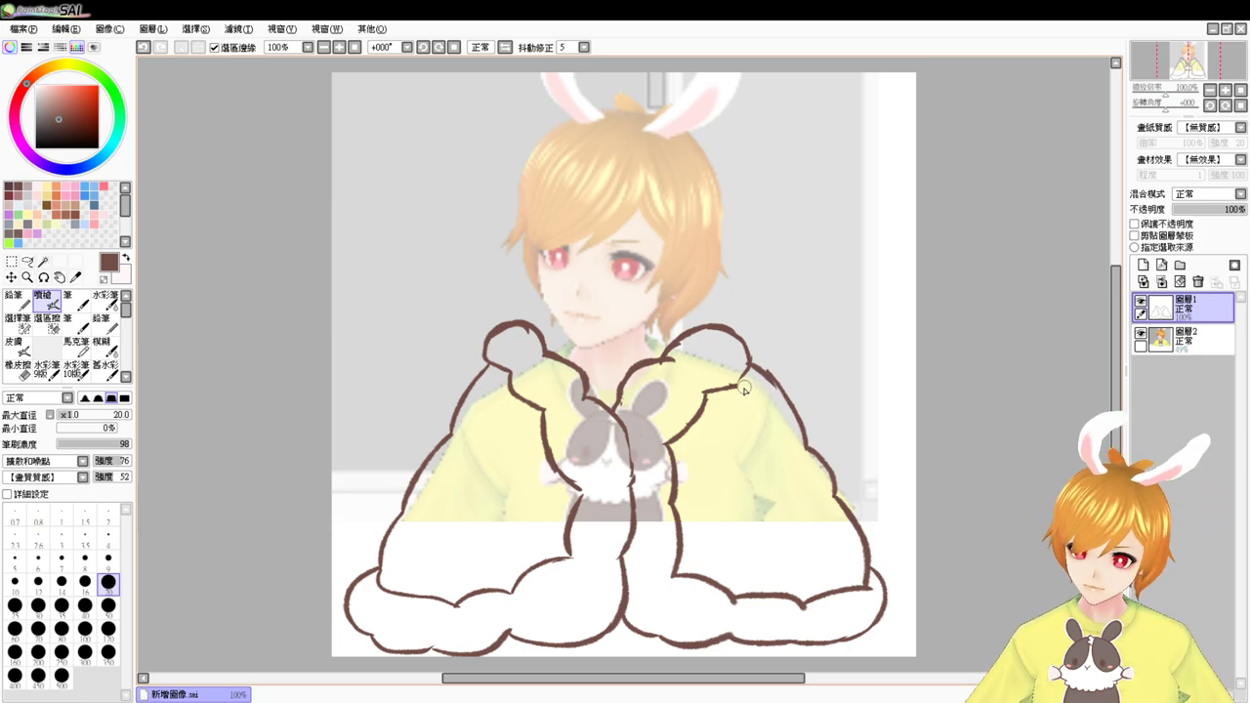